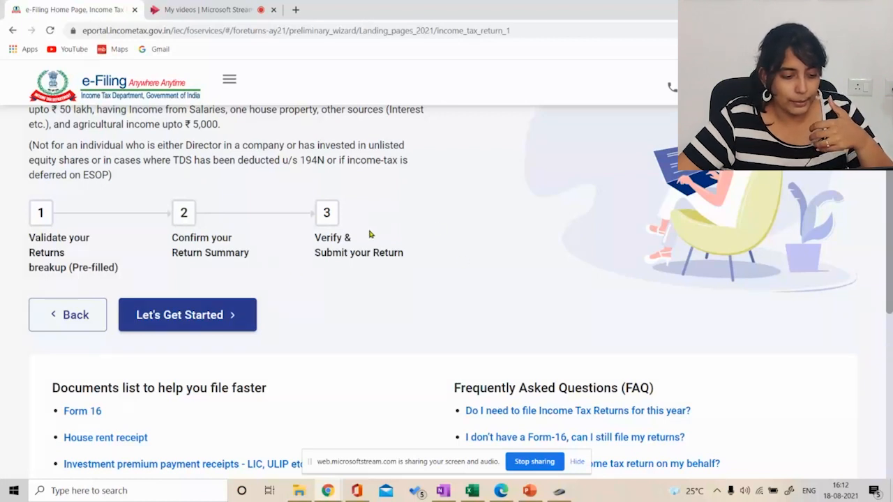
View the full list of documents that can help with tax filing.
scroll(154, 292, "down", 2)
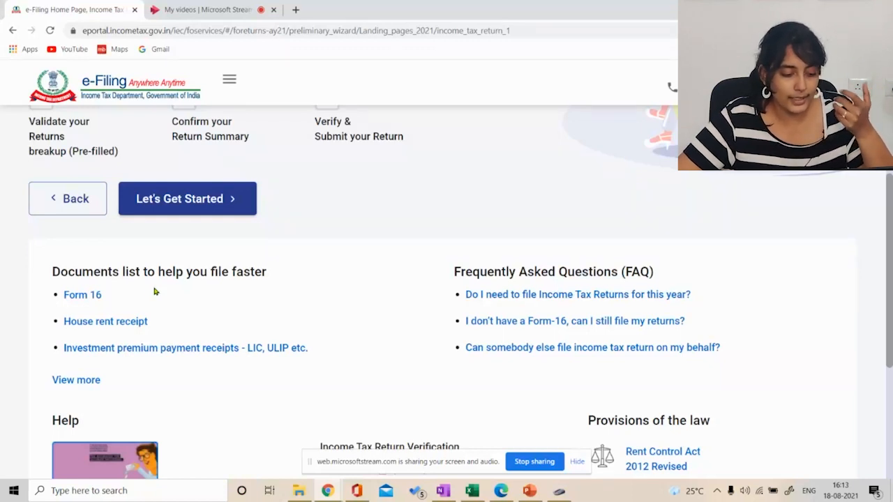
left_click(69, 382)
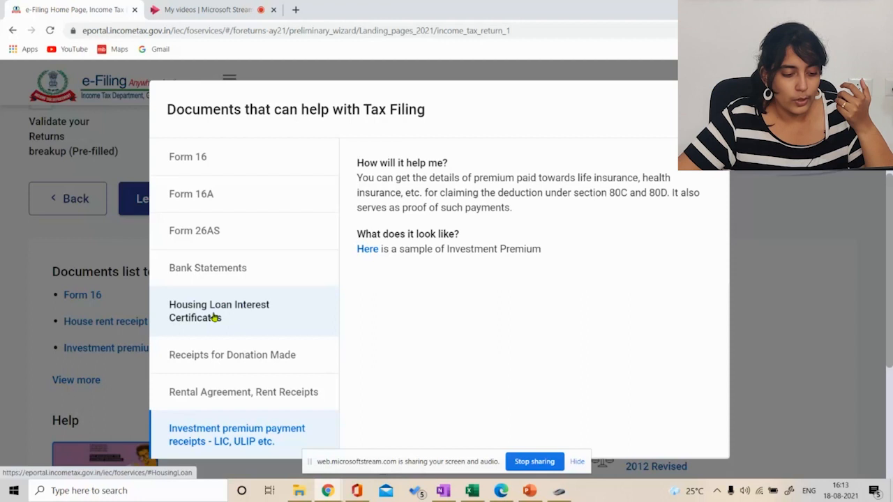
scroll(215, 317, "down", 1)
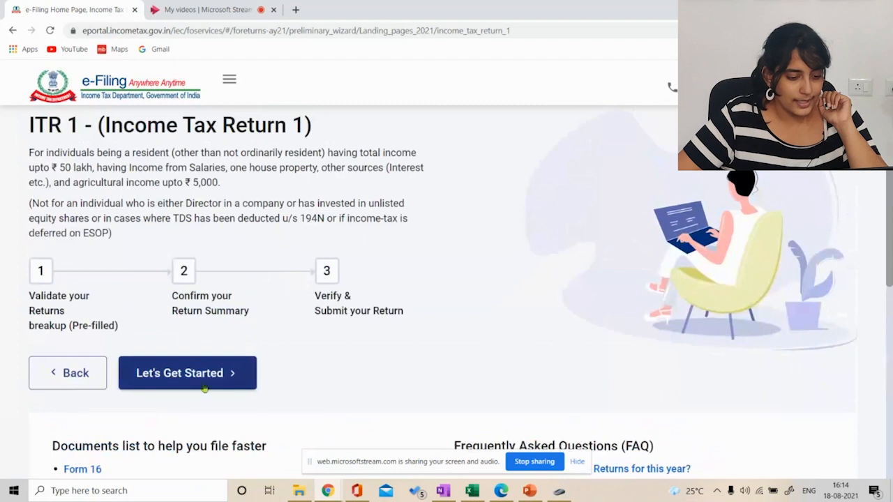
Start the ITR-1 return with "Taxable income is more than basic exemption limit" as the filing reason and acknowledge the pre-filled data notice.
left_click(192, 384)
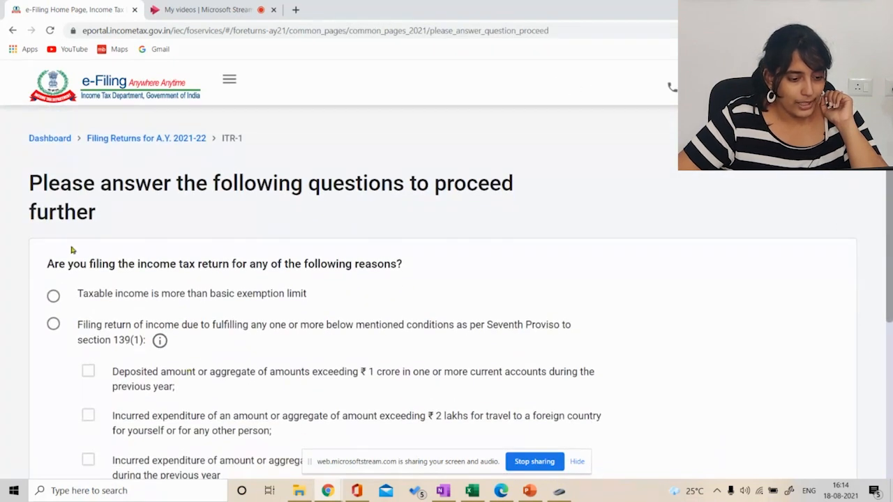
scroll(91, 310, "down", 2)
left_click(53, 182)
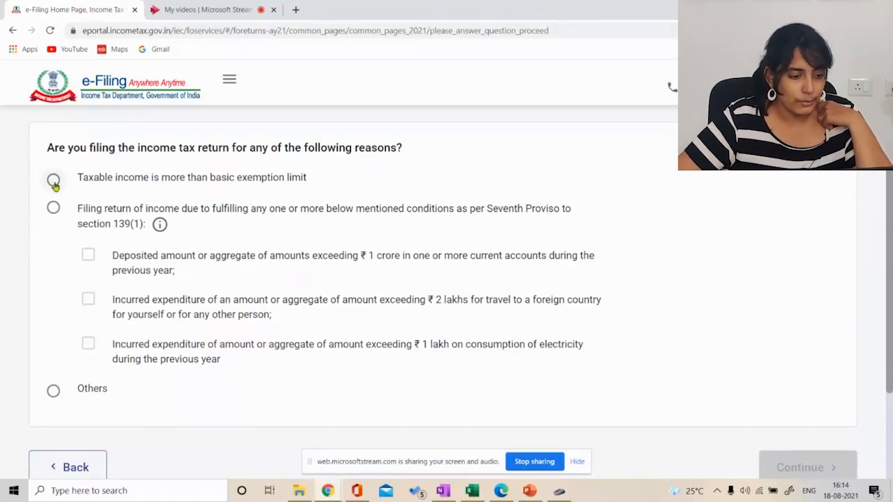
left_click(54, 181)
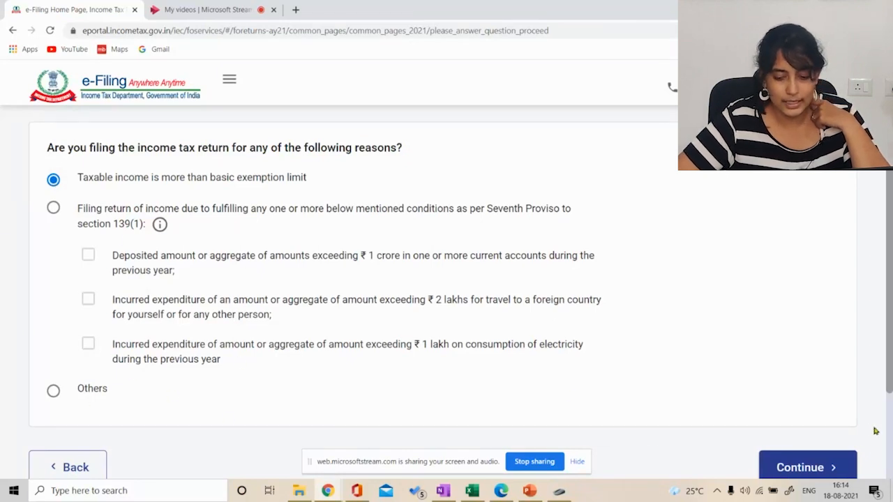
left_click(790, 469)
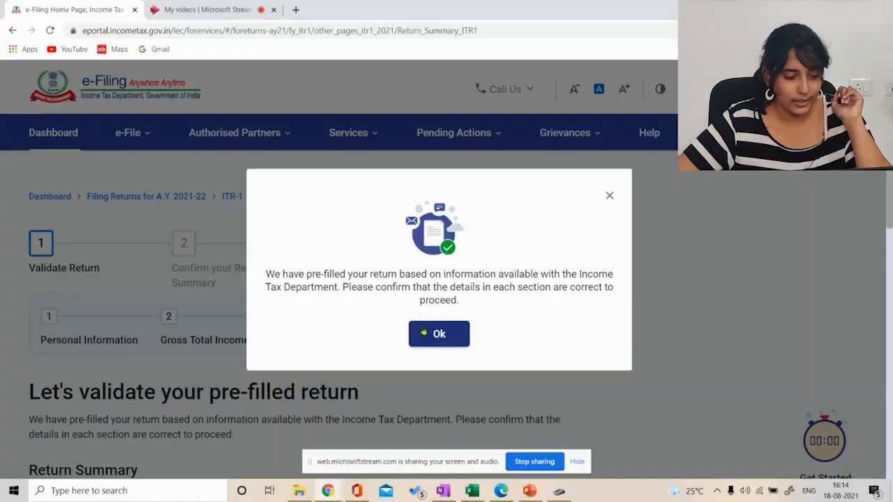
left_click(424, 332)
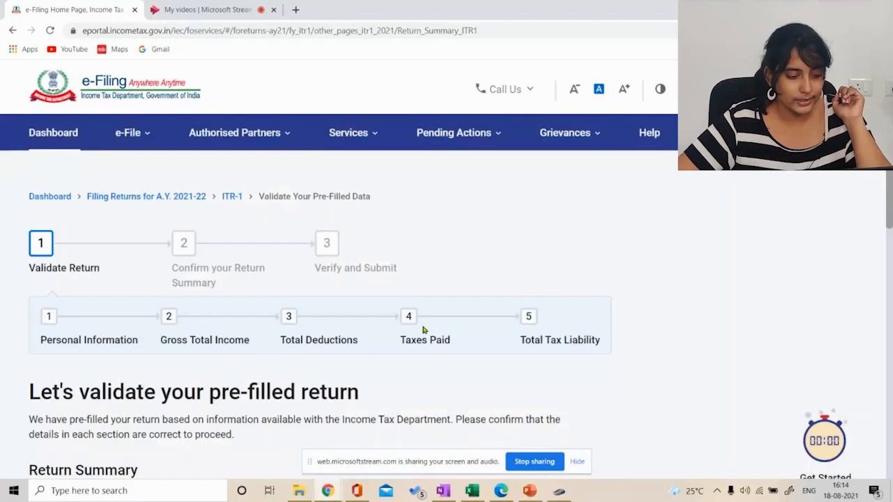
Review the sections of the return summary and open Personal Information for verification.
scroll(423, 328, "down", 2)
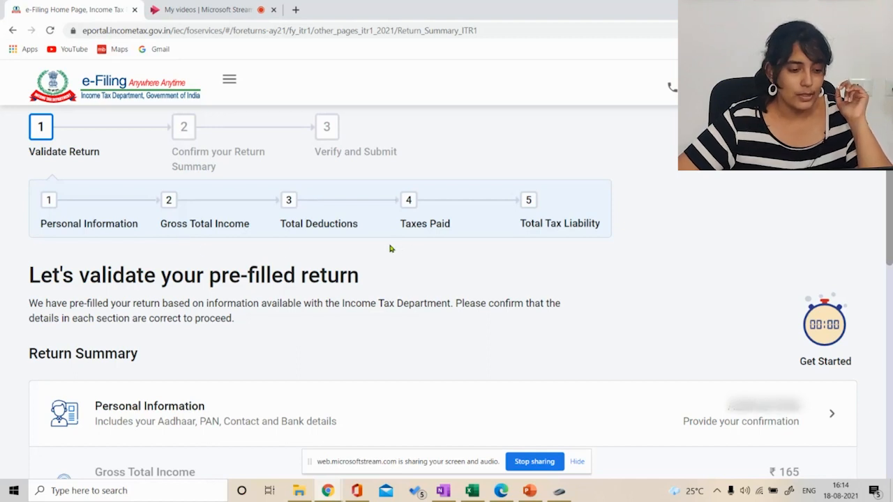
scroll(198, 284, "down", 5)
scroll(198, 283, "up", 3)
scroll(223, 257, "down", 2)
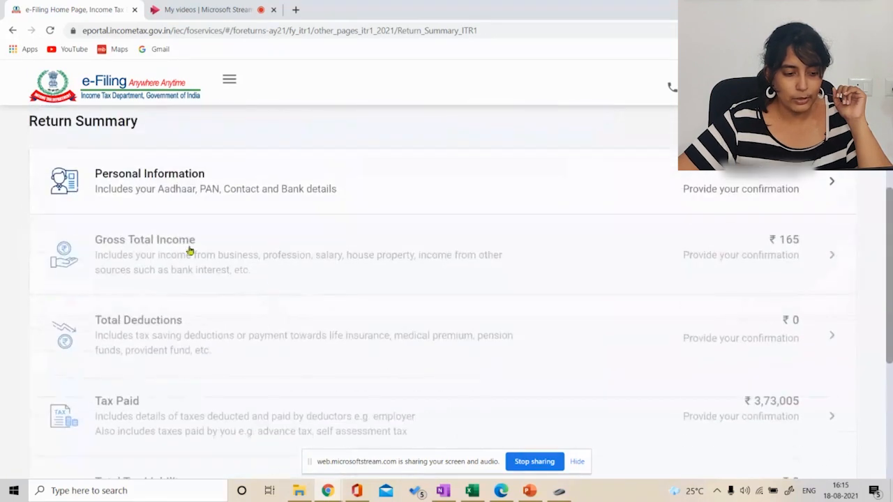
scroll(196, 307, "down", 2)
scroll(195, 313, "up", 3)
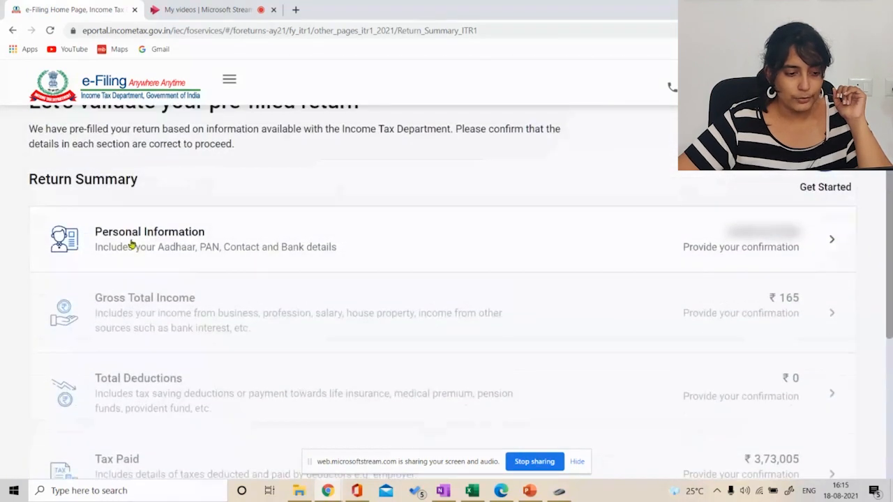
left_click(264, 251)
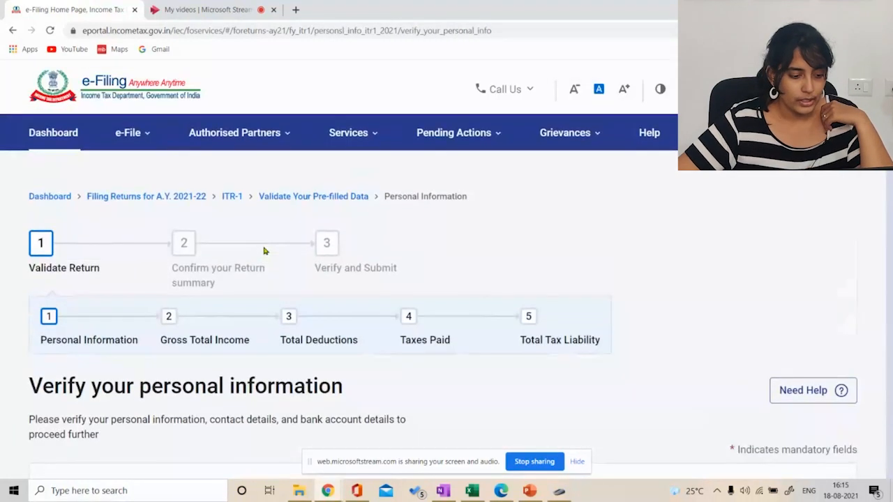
Check the profile and contact details, and set the Nature of Employment to Others.
scroll(264, 252, "down", 4)
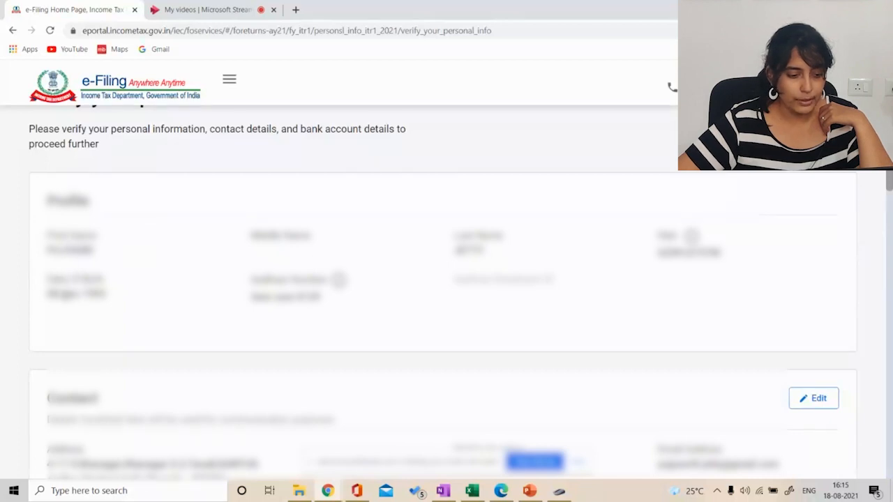
scroll(48, 314, "down", 1)
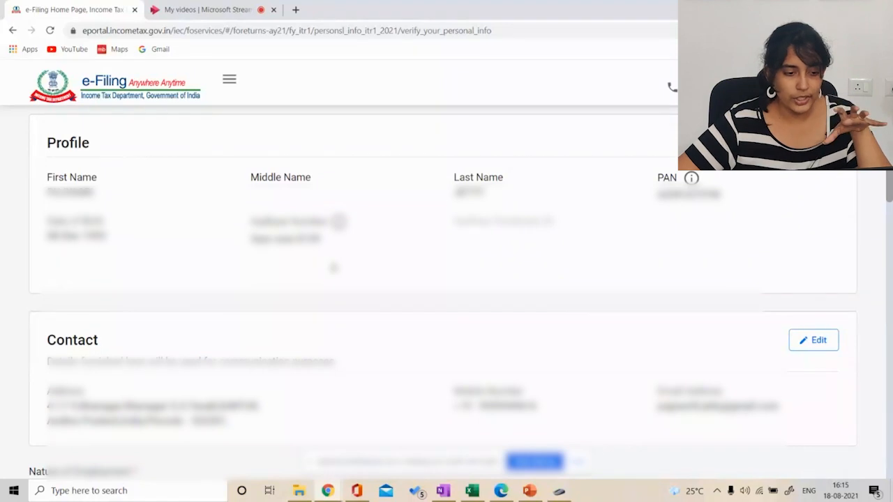
scroll(333, 268, "down", 3)
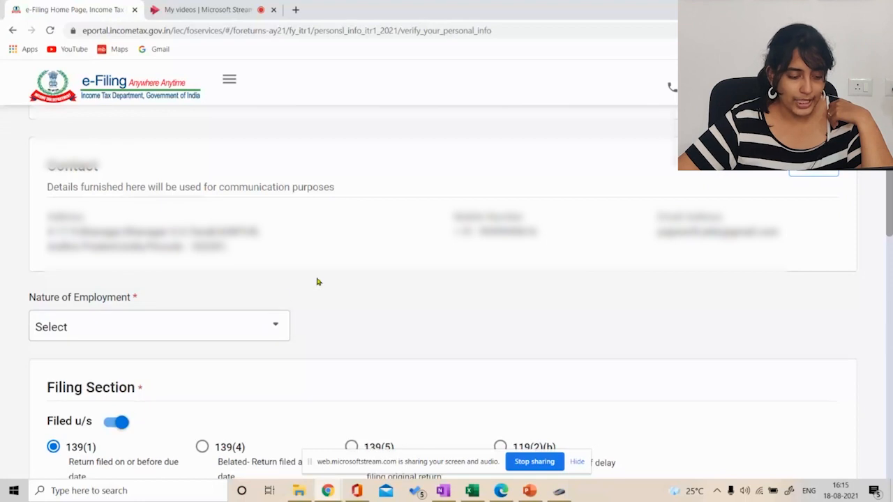
scroll(316, 281, "down", 1)
scroll(317, 282, "down", 2)
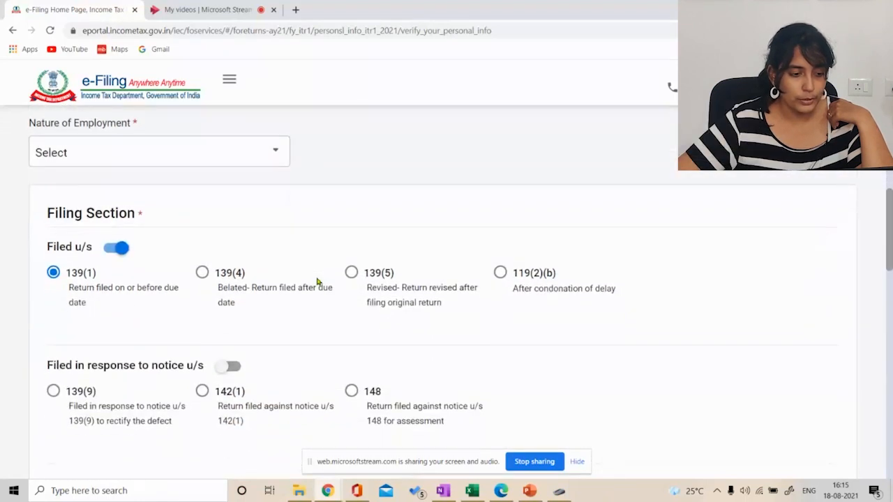
left_click(248, 150)
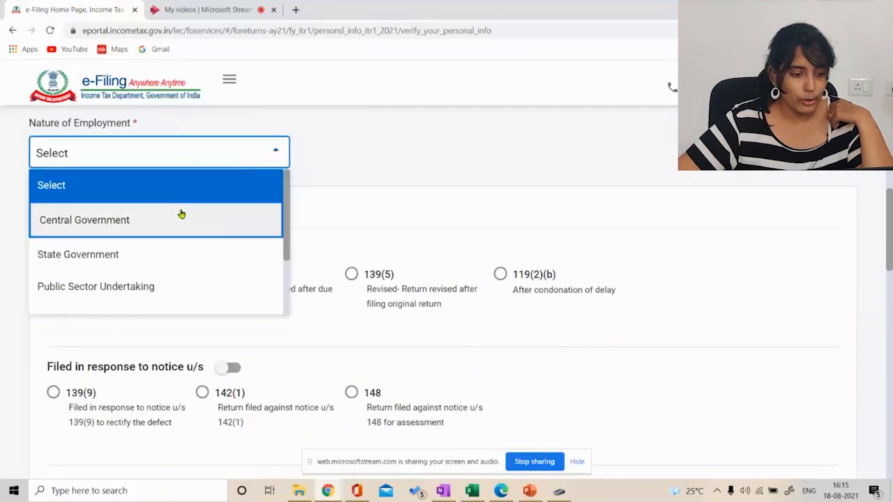
scroll(180, 213, "down", 1)
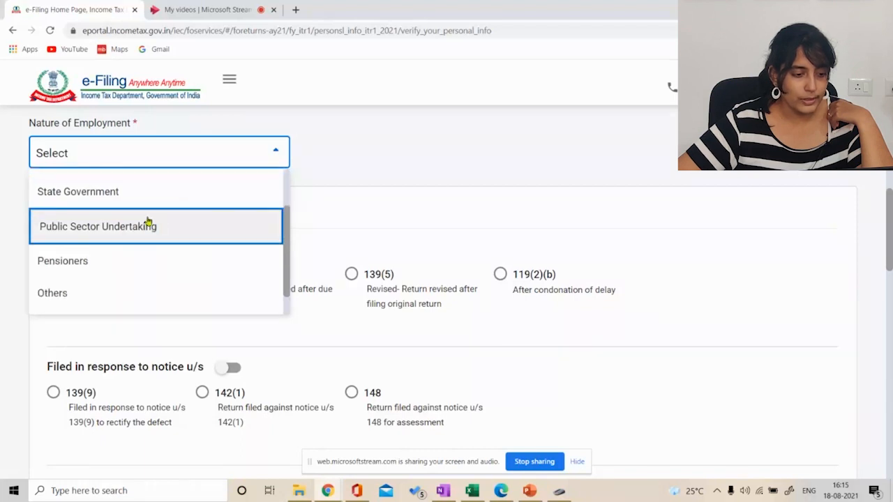
scroll(150, 254, "down", 1)
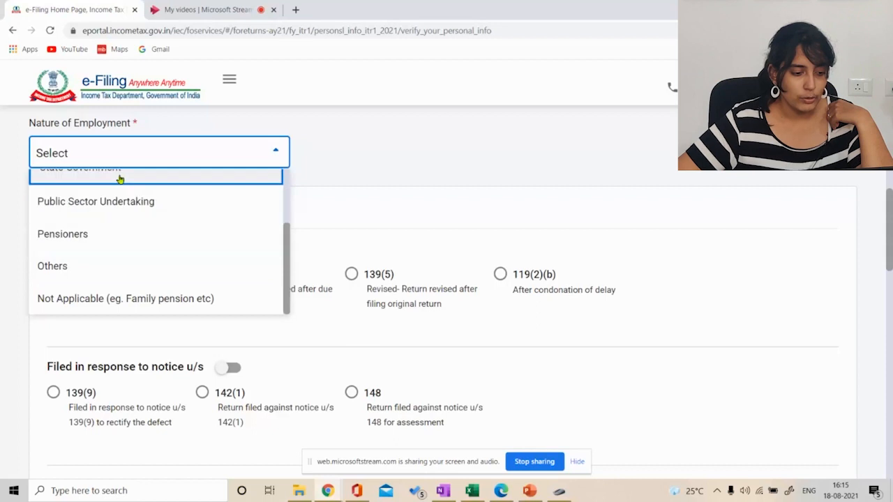
scroll(105, 184, "up", 1)
scroll(103, 189, "down", 1)
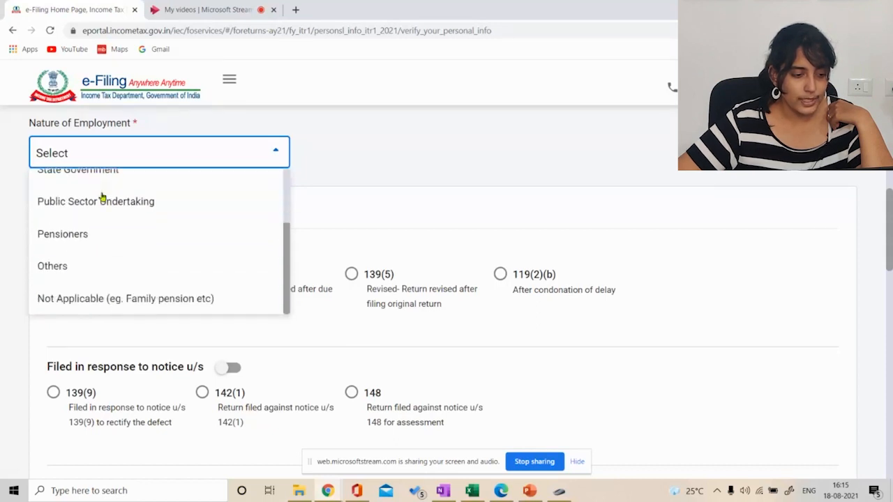
left_click(82, 275)
Check the filing section options and answer No to opting for the new tax regime u/s 115BAC.
scroll(111, 246, "down", 1)
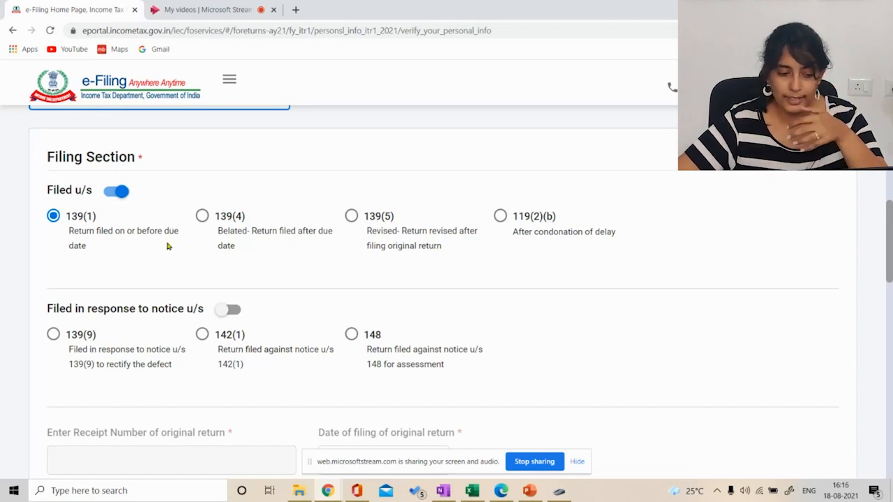
scroll(167, 246, "down", 2)
scroll(147, 221, "up", 1)
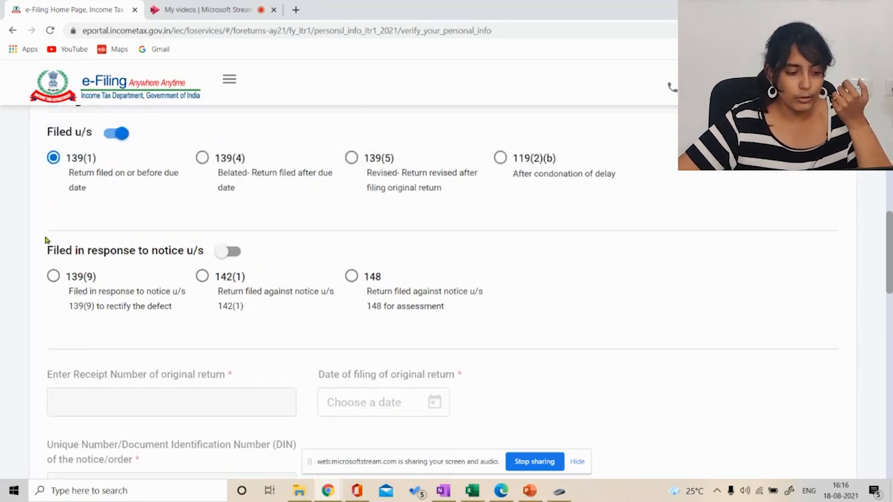
scroll(2, 272, "down", 2)
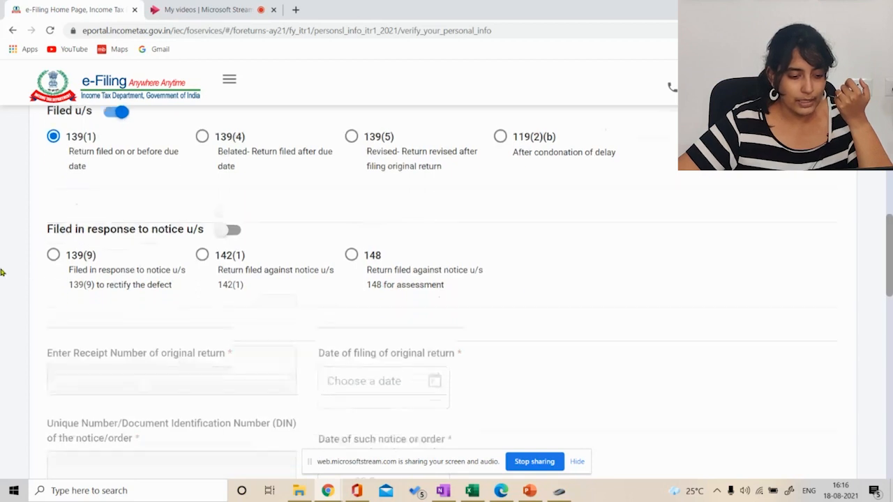
scroll(1, 272, "down", 4)
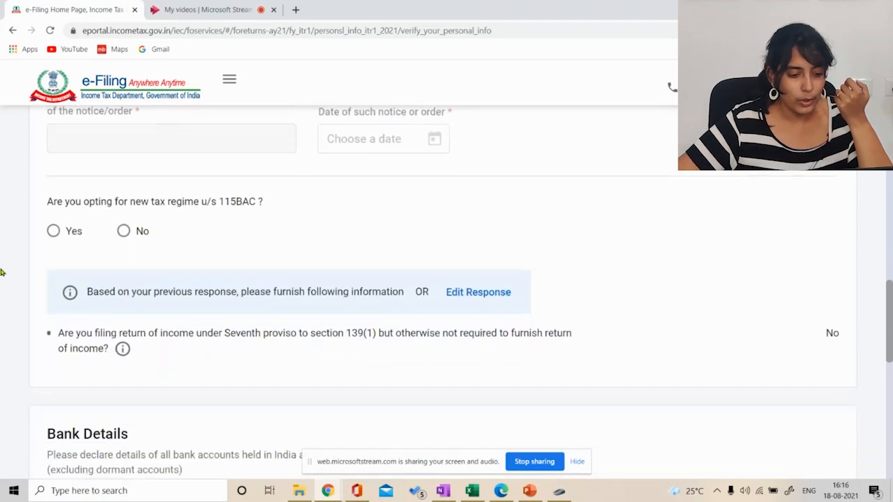
scroll(2, 272, "down", 1)
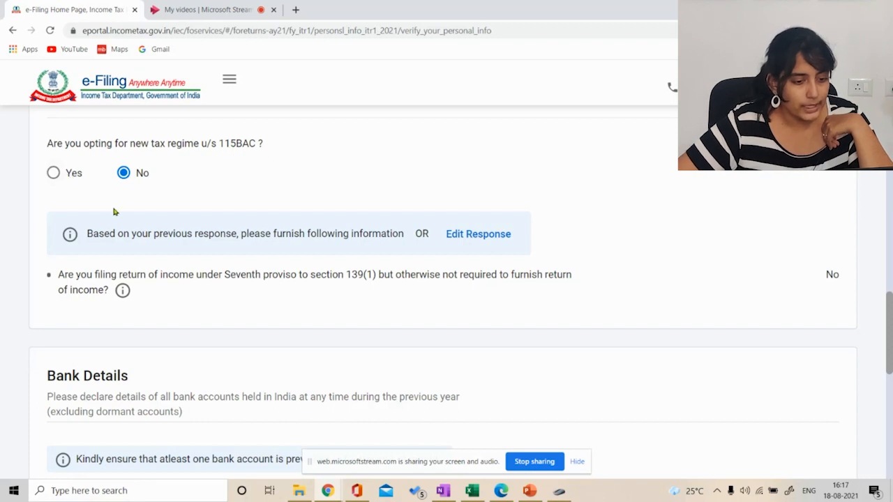
Check the bank accounts selected for refund and confirm the personal information section.
scroll(119, 211, "down", 1)
scroll(120, 212, "down", 2)
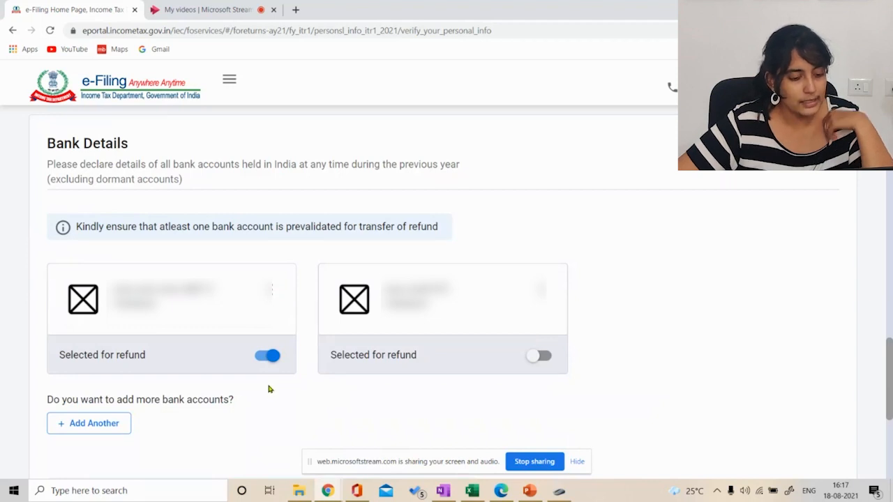
scroll(270, 389, "down", 1)
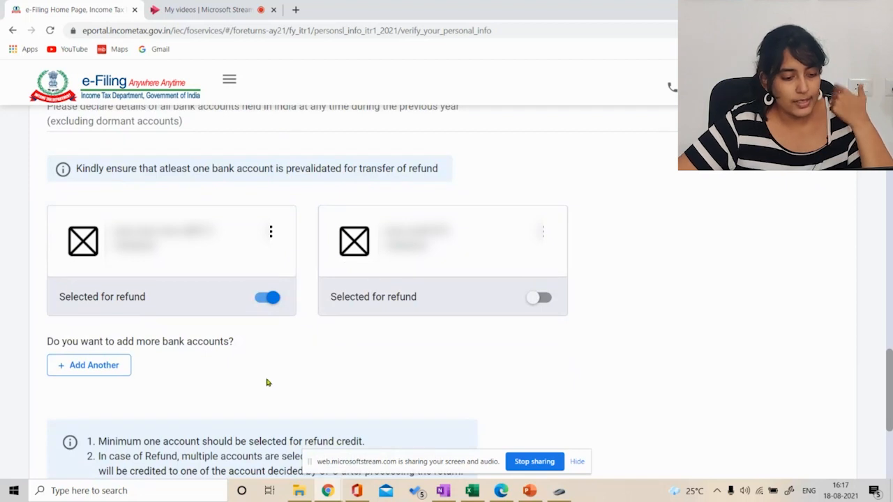
scroll(267, 382, "down", 3)
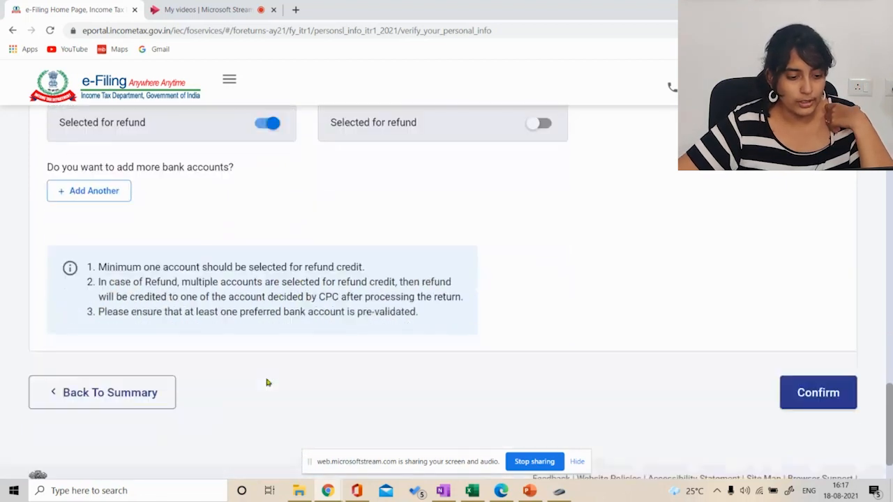
scroll(267, 381, "down", 3)
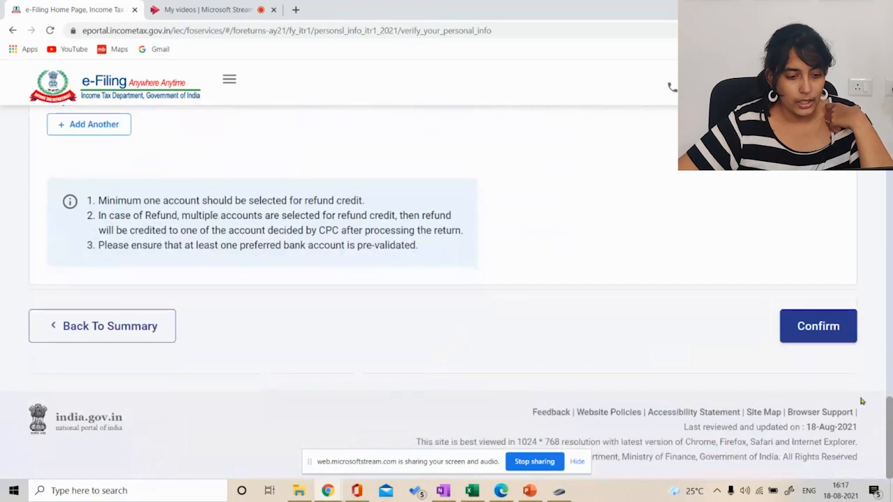
left_click(824, 333)
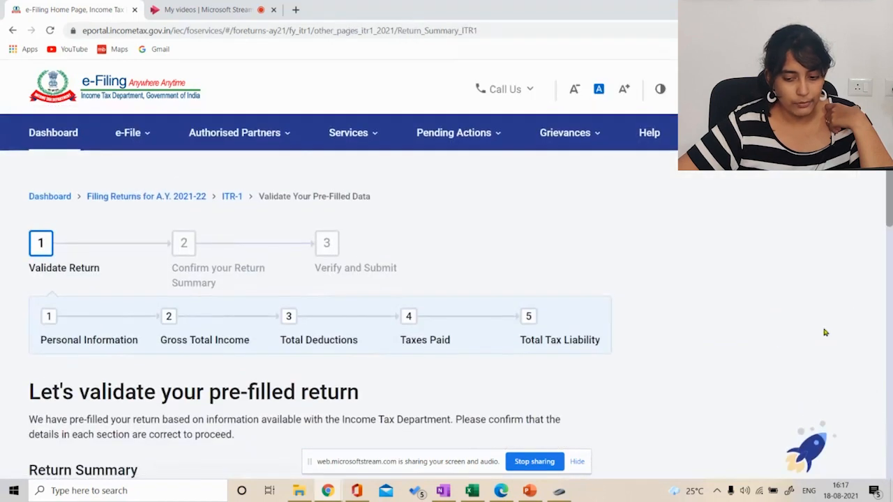
Open Gross Total Income from the return summary and review its salary exemption questions.
scroll(824, 333, "down", 3)
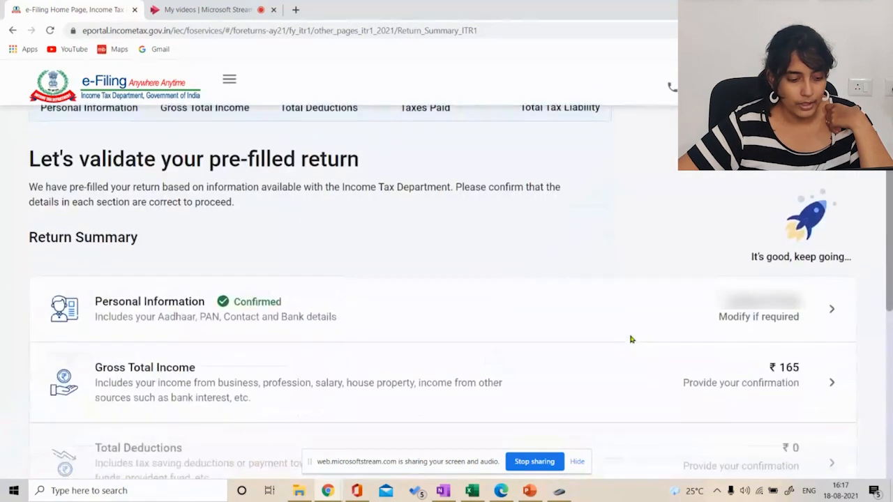
scroll(90, 370, "down", 1)
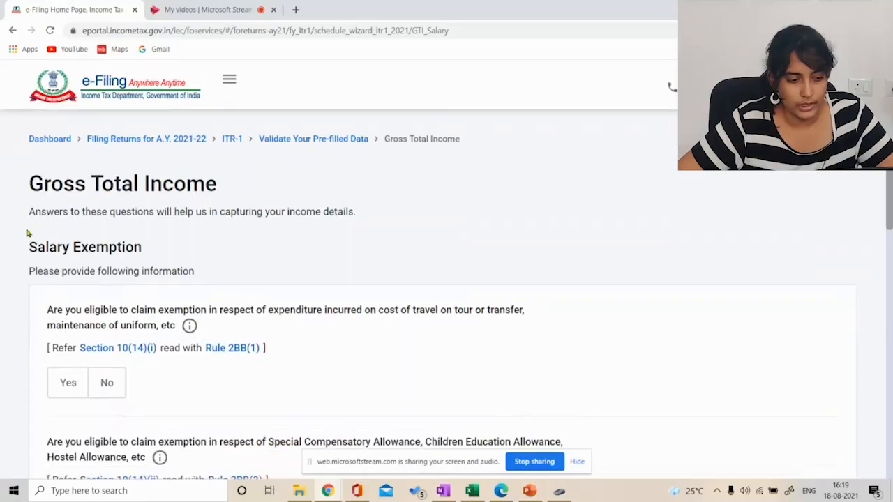
scroll(28, 233, "down", 1)
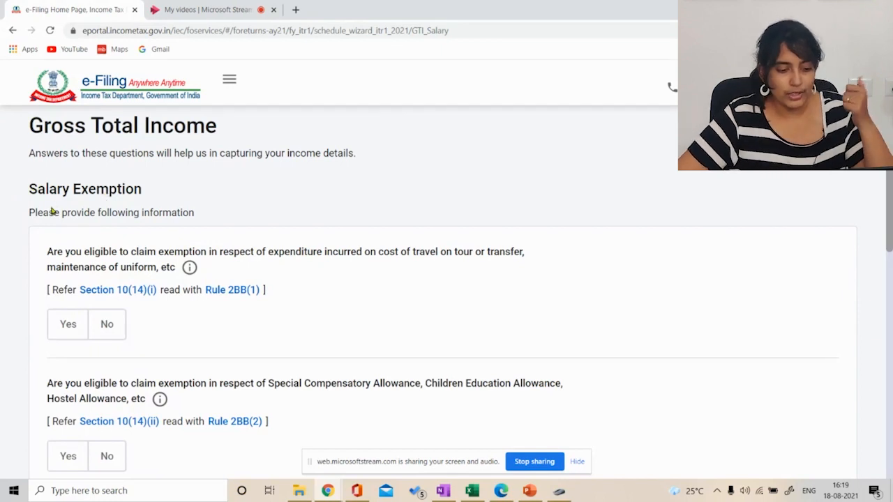
scroll(52, 209, "down", 1)
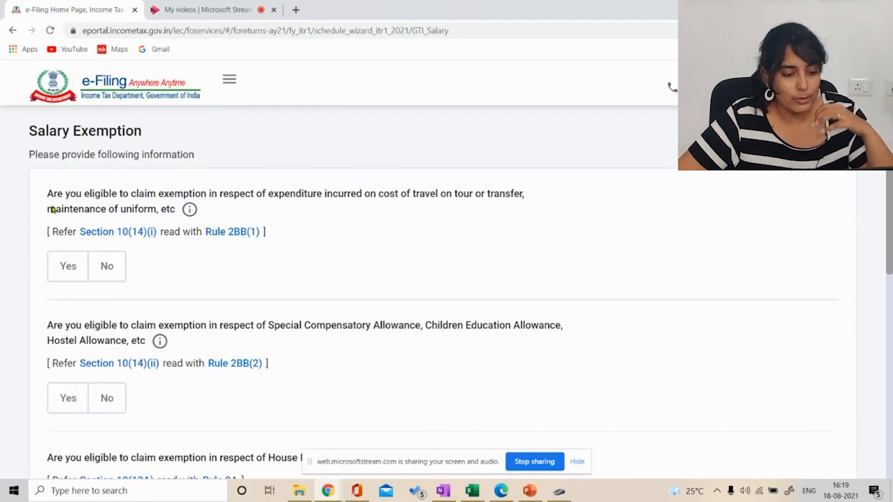
scroll(51, 208, "down", 2)
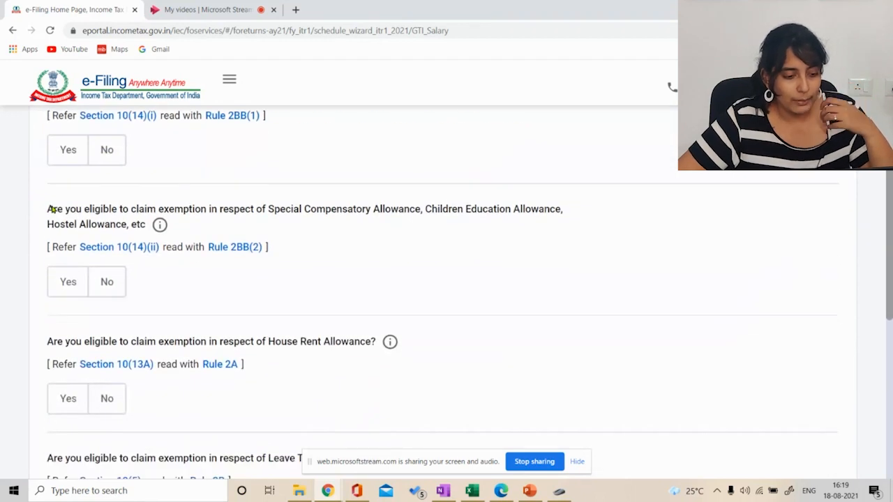
scroll(52, 209, "up", 1)
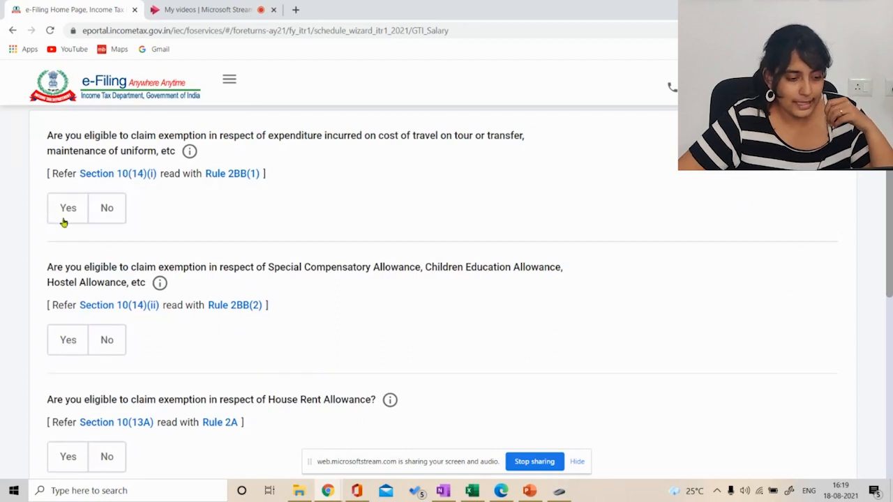
scroll(66, 238, "down", 3)
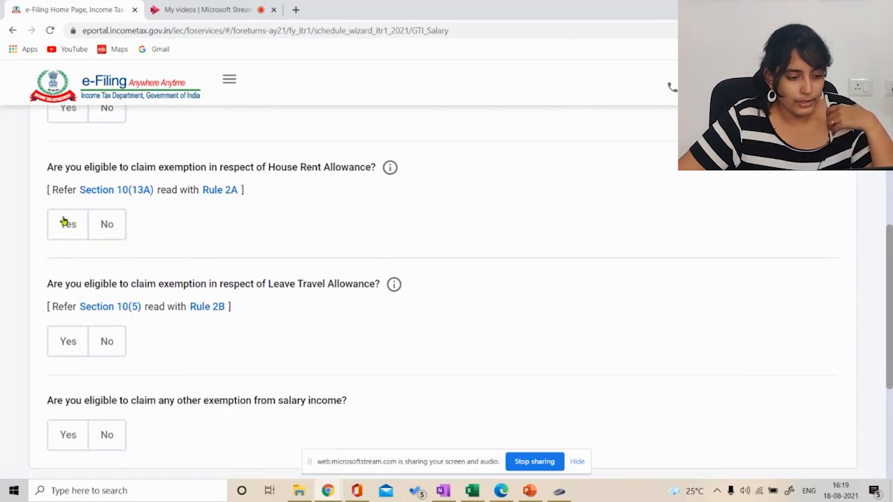
Answer Yes to the House Rent Allowance exemption and set the amount claimed to 50,000.
left_click(65, 224)
left_click(85, 291)
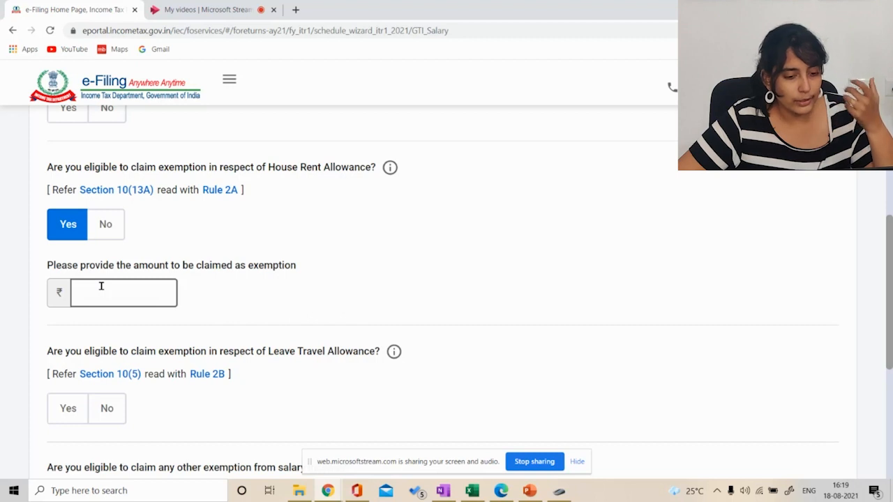
left_click(101, 300)
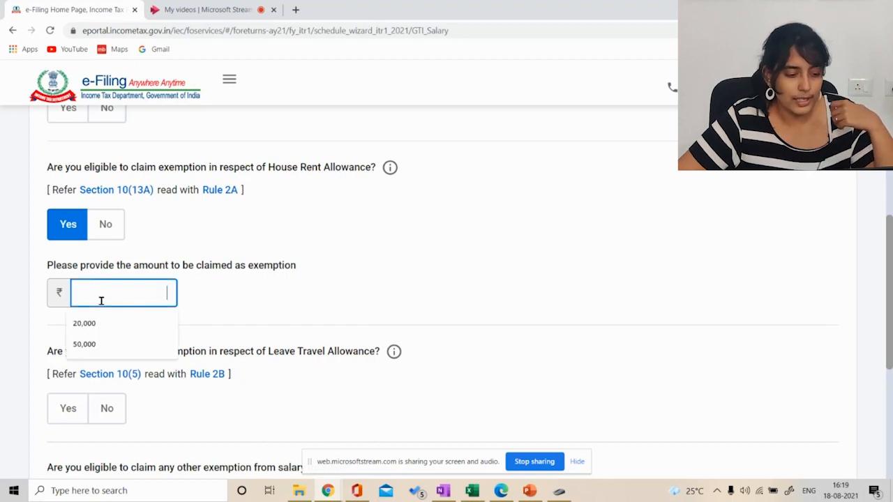
left_click(85, 346)
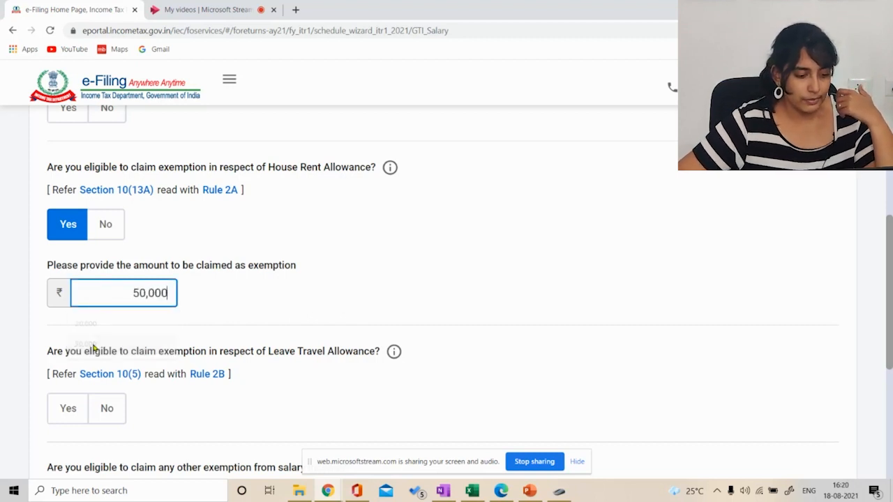
Check the remaining salary exemption questions and continue to the income source details.
scroll(194, 301, "down", 2)
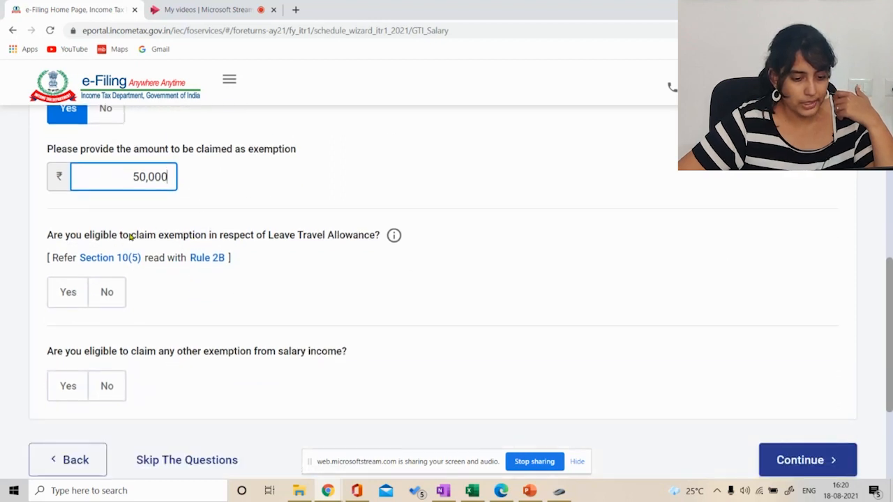
scroll(129, 237, "up", 6)
scroll(129, 232, "down", 3)
scroll(128, 235, "down", 4)
scroll(125, 227, "up", 6)
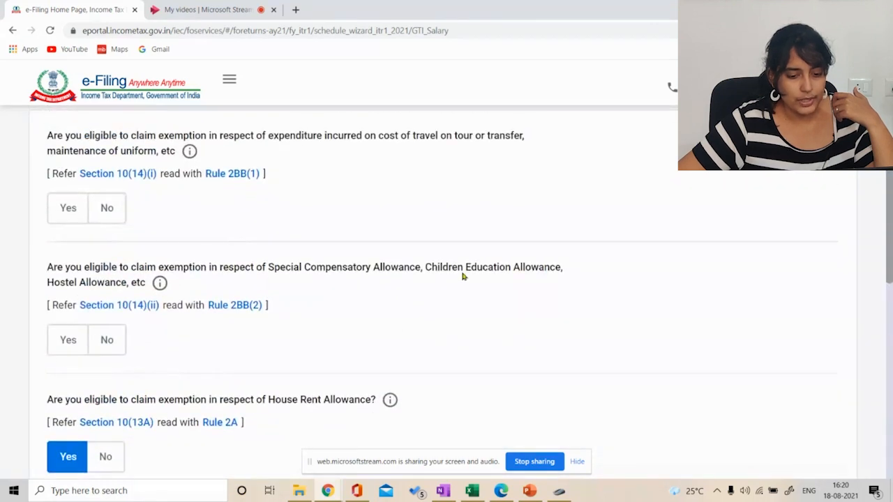
scroll(190, 244, "down", 5)
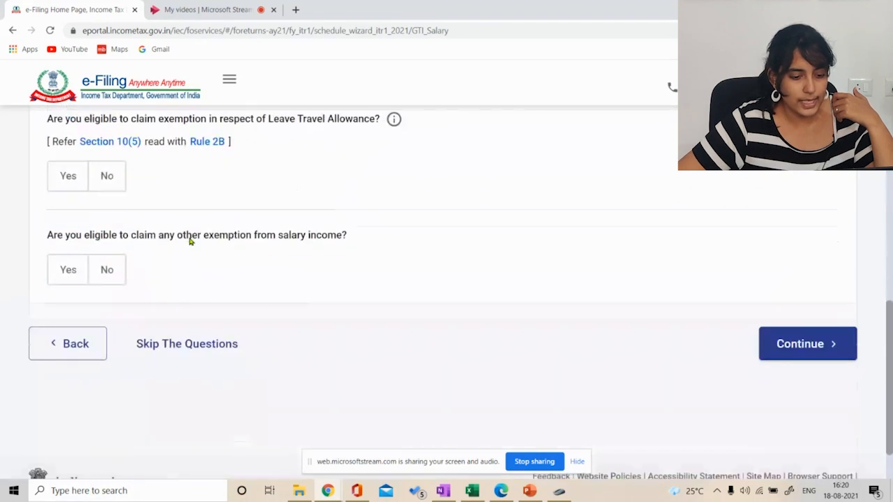
left_click(770, 354)
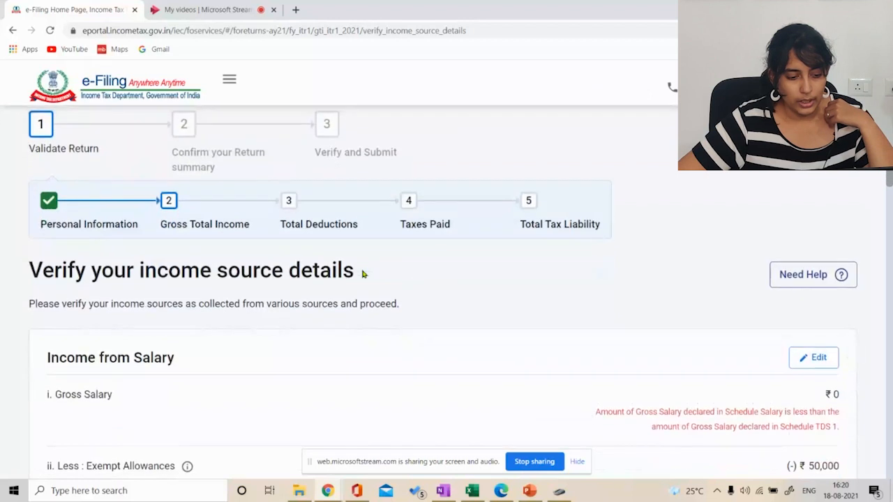
Check the Income from Salary figures and open that section for editing.
scroll(361, 274, "down", 1)
scroll(291, 263, "down", 2)
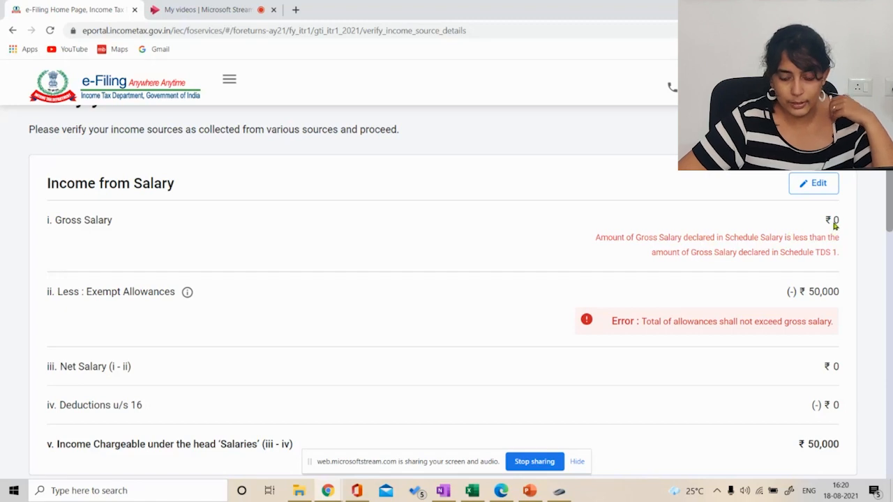
left_click(819, 185)
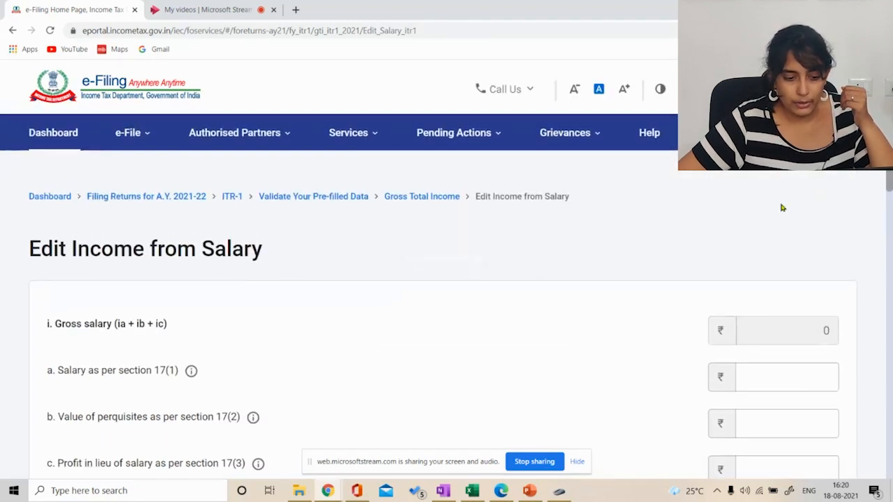
scroll(768, 204, "down", 1)
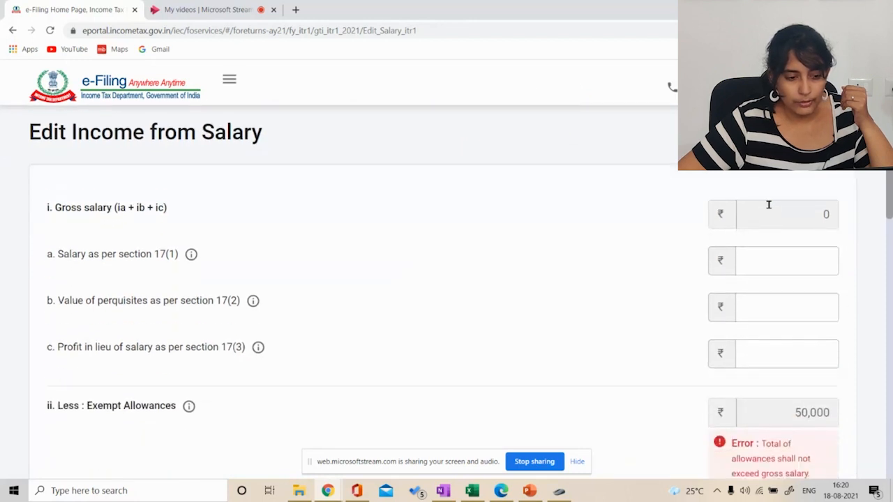
Look up the gross salary in the Form 16 Part B PDF in Edge and set Salary as per section 17(1) to 20,46,347.
left_click(496, 489)
scroll(364, 166, "up", 15)
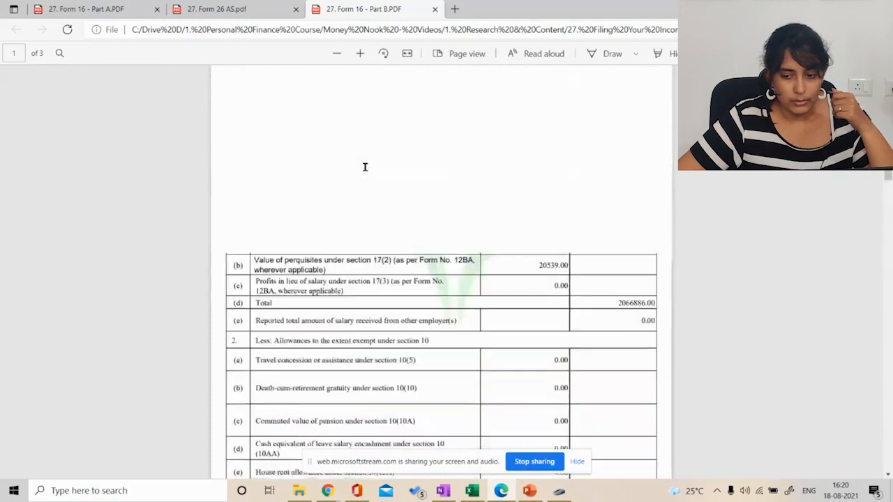
scroll(364, 166, "down", 3)
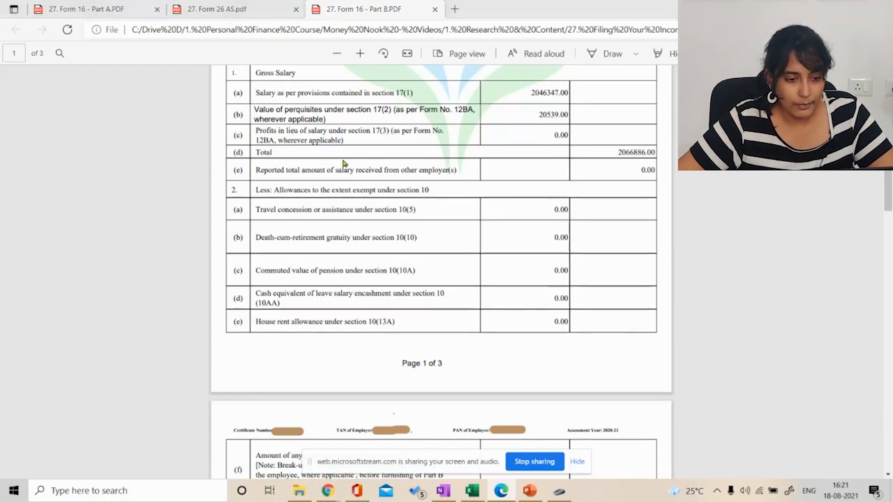
key("alt+Tab")
key("alt+Tab")
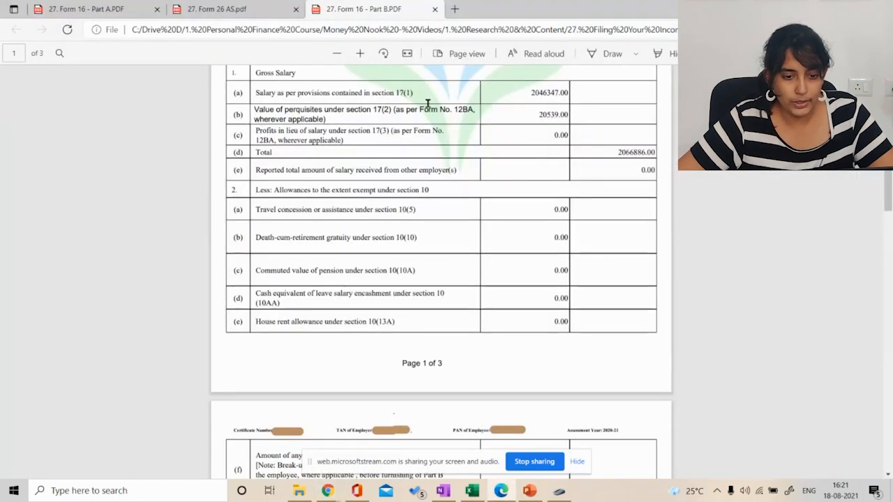
key("alt+Tab")
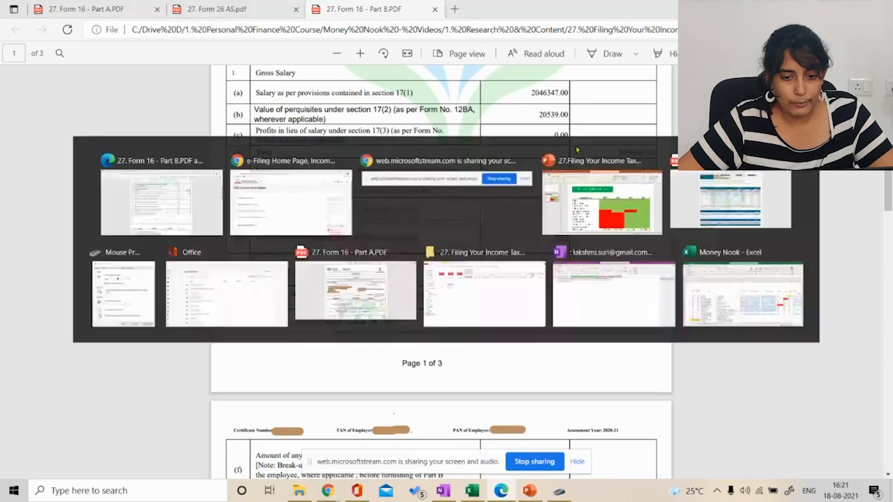
left_click(781, 268)
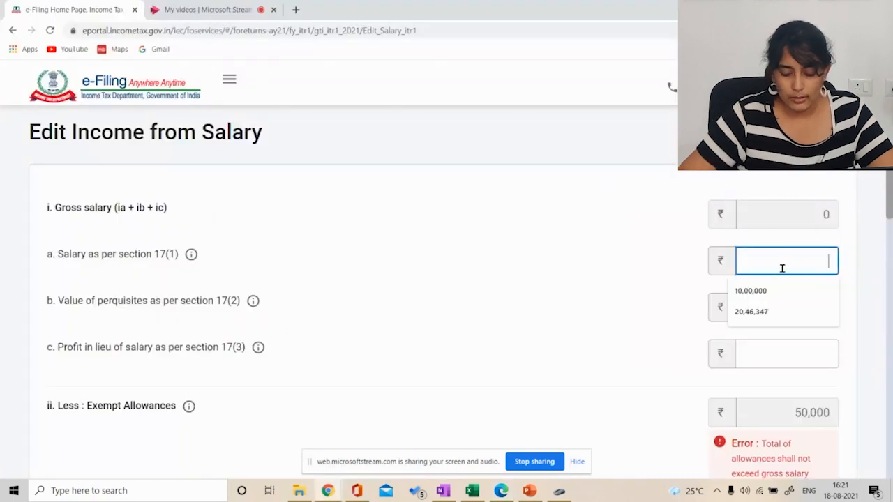
left_click(750, 312)
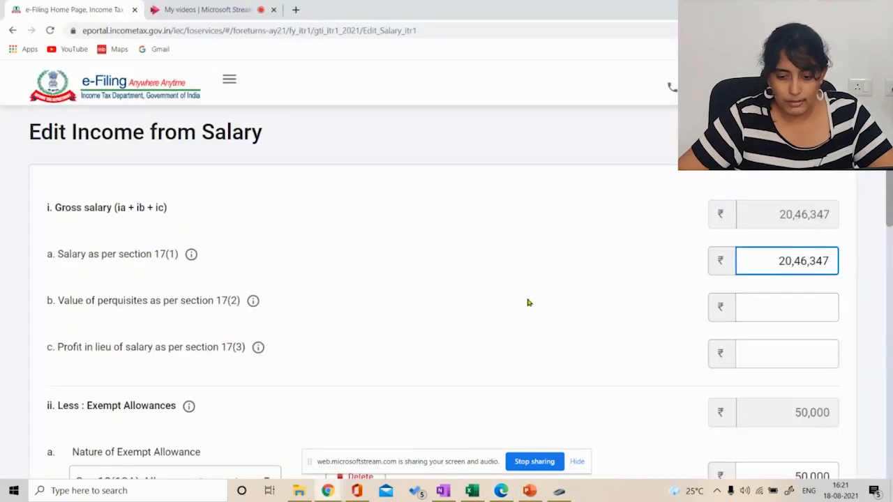
Check the perquisites in Form 16 Part B and set Value of perquisites as per section 17(2) to 20,539.
key("alt+Tab")
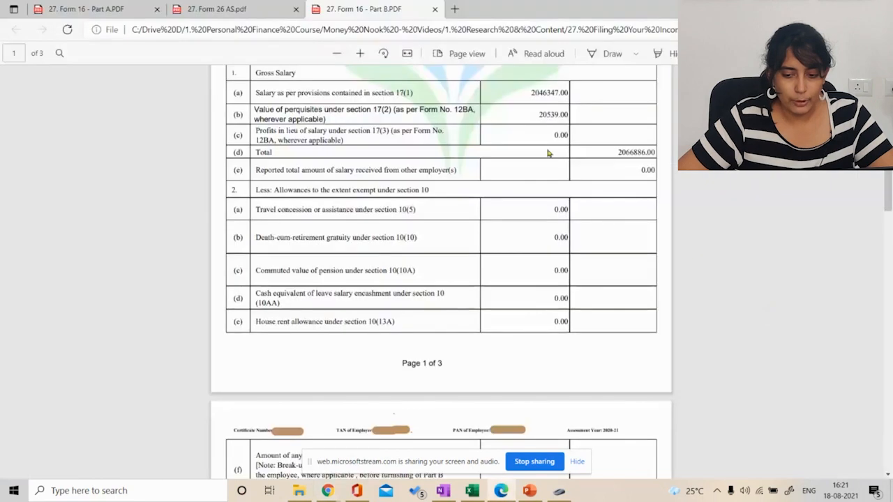
key("alt+Tab")
left_click(759, 306)
left_click(750, 337)
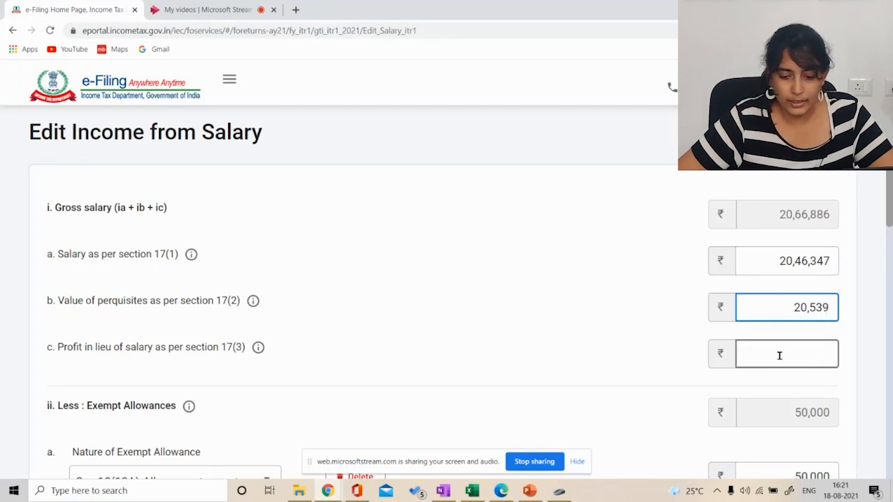
Compare the section 10 allowances in Form 16 Part B with the Exempt Allowances entered in the return.
key("alt+Tab")
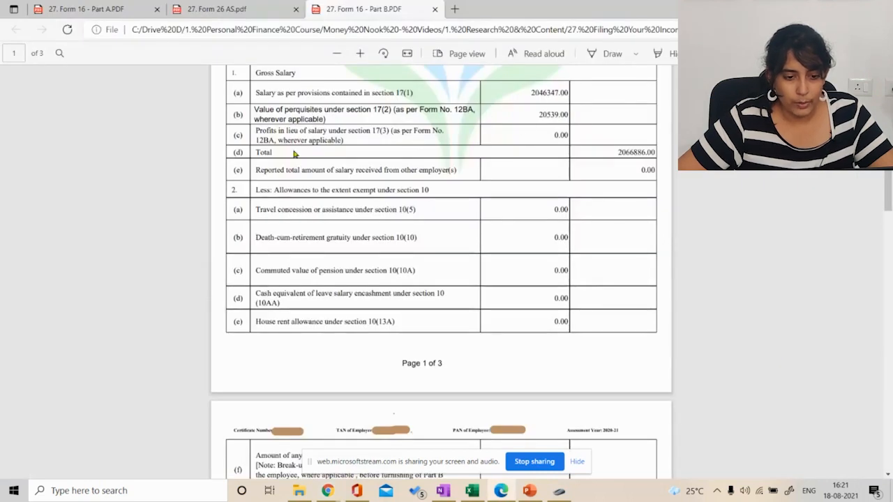
scroll(293, 154, "down", 1)
scroll(294, 154, "down", 1)
scroll(293, 153, "up", 1)
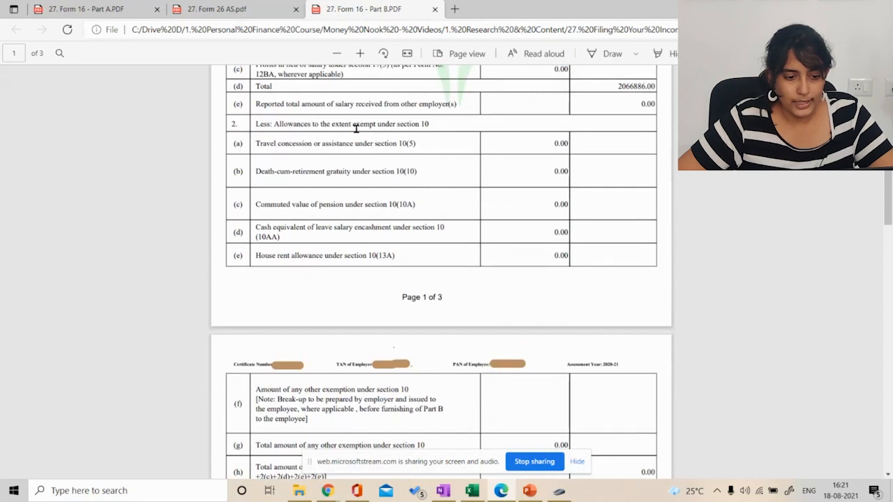
key("alt+Tab")
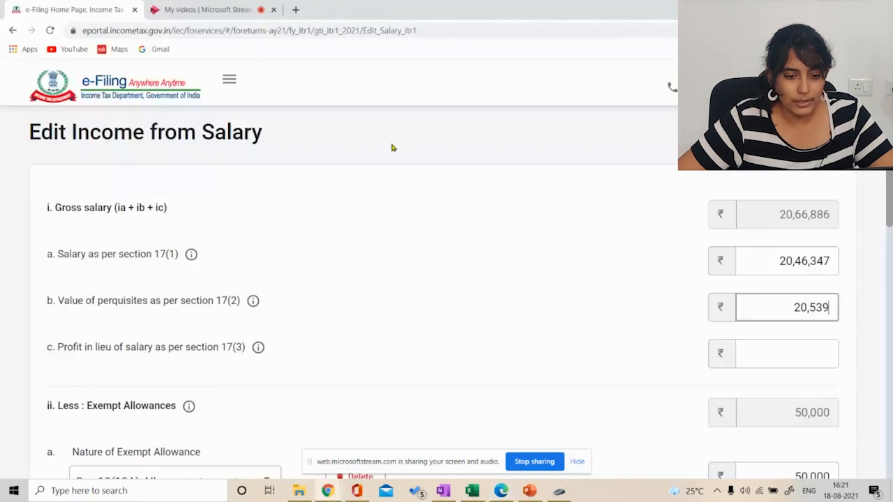
scroll(298, 239, "down", 2)
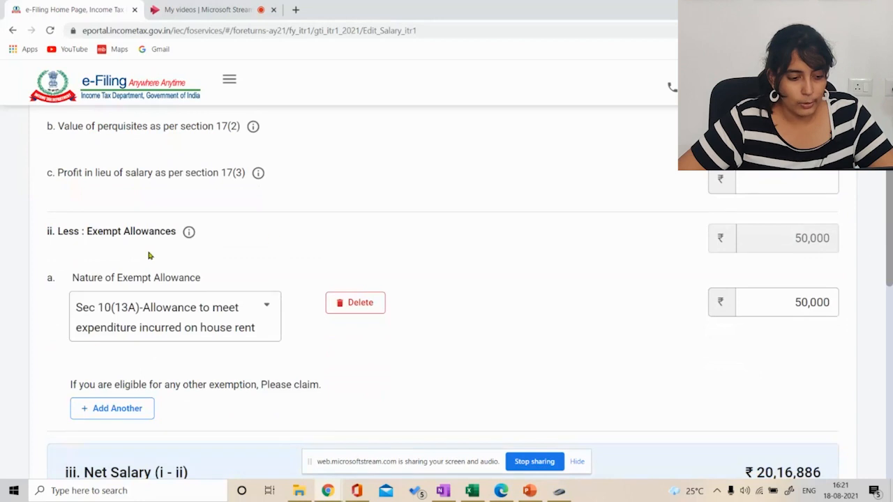
scroll(104, 240, "down", 2)
Review the section 10 exemptions and section 16 deductions in Form 16 Part B, and select the house rent exemption amount in the return.
key("alt+Tab")
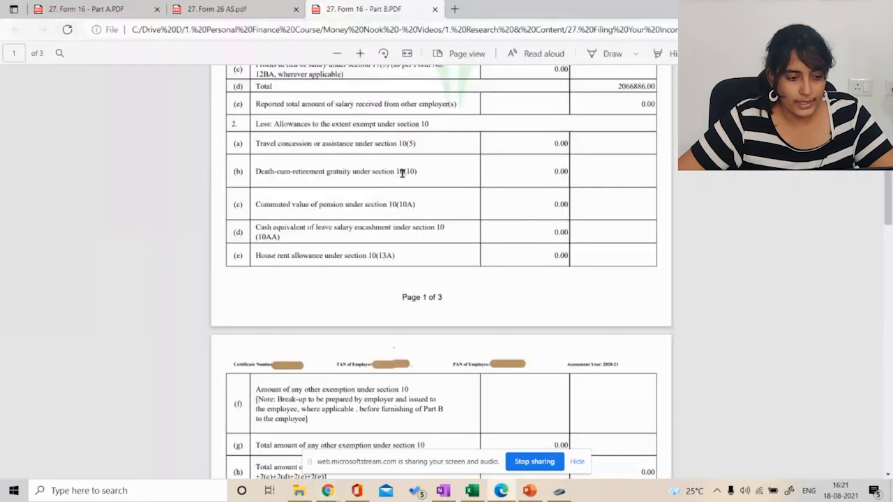
scroll(540, 167, "down", 2)
scroll(539, 168, "up", 2)
scroll(539, 167, "down", 8)
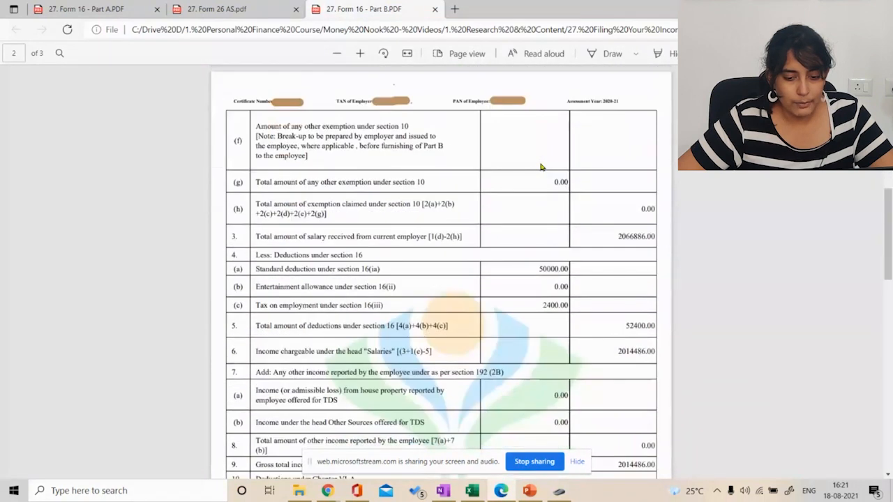
key("alt+Tab")
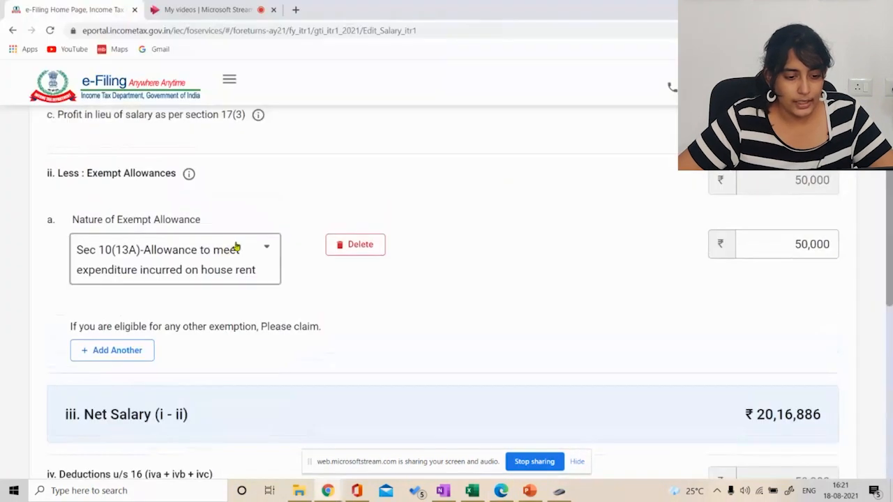
left_click_drag(788, 244, 843, 249)
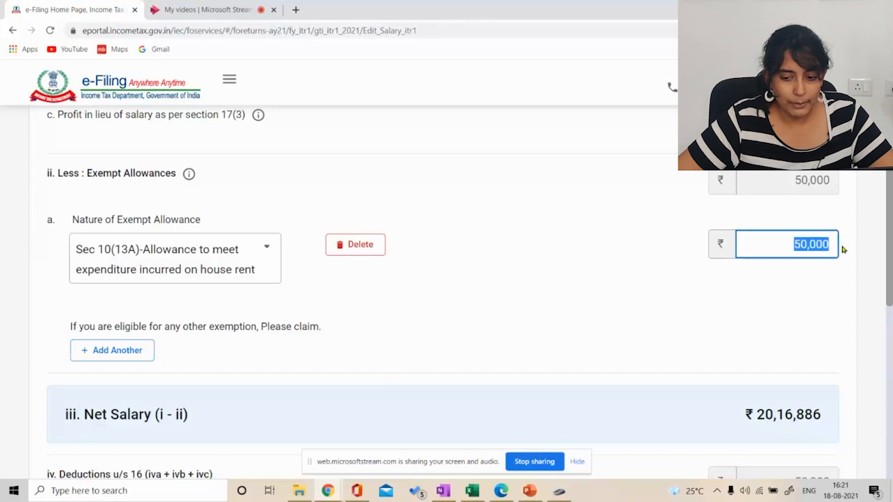
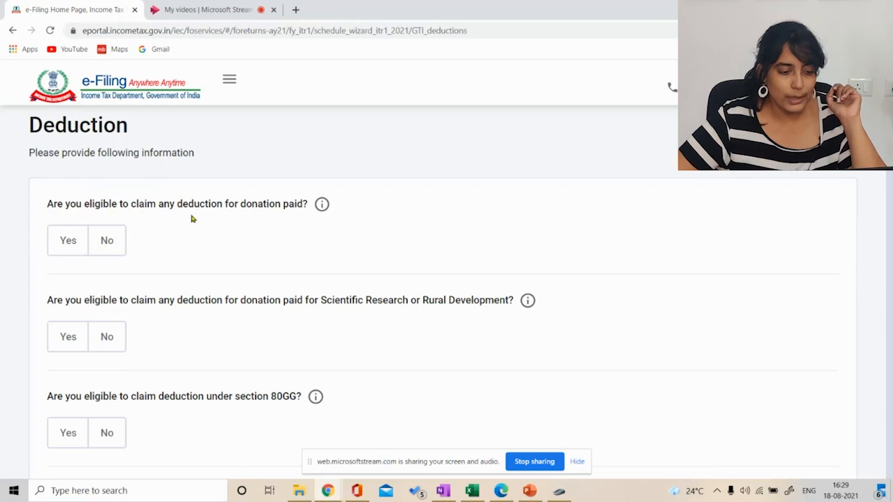
Answer Yes to the life insurance, PPF and fixed deposit deduction question and claim 1,50,000 under Section 80C.
scroll(288, 233, "down", 2)
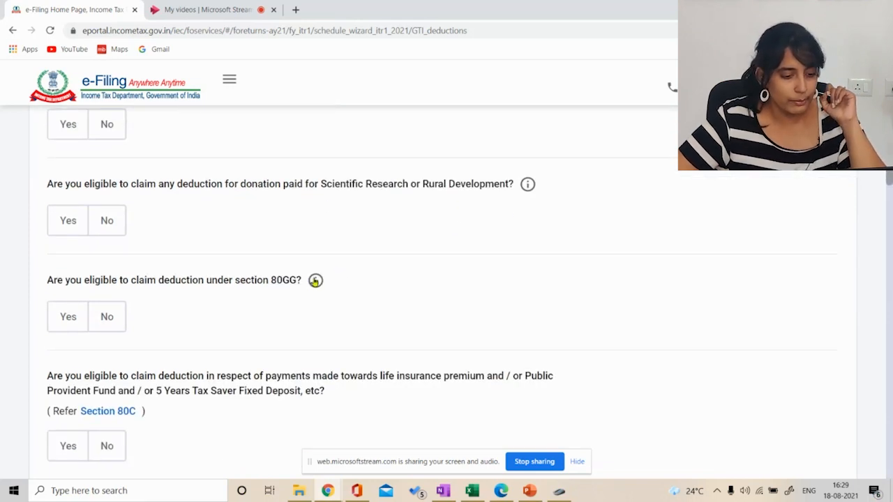
scroll(310, 282, "down", 2)
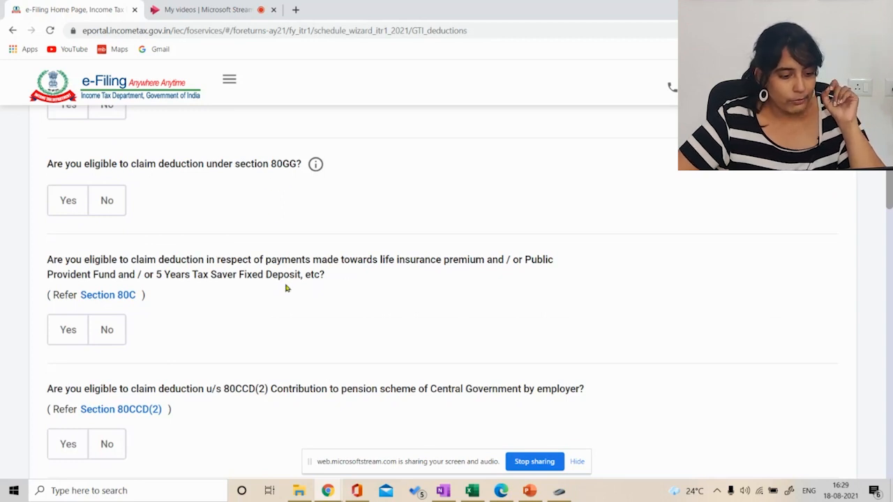
scroll(280, 286, "down", 1)
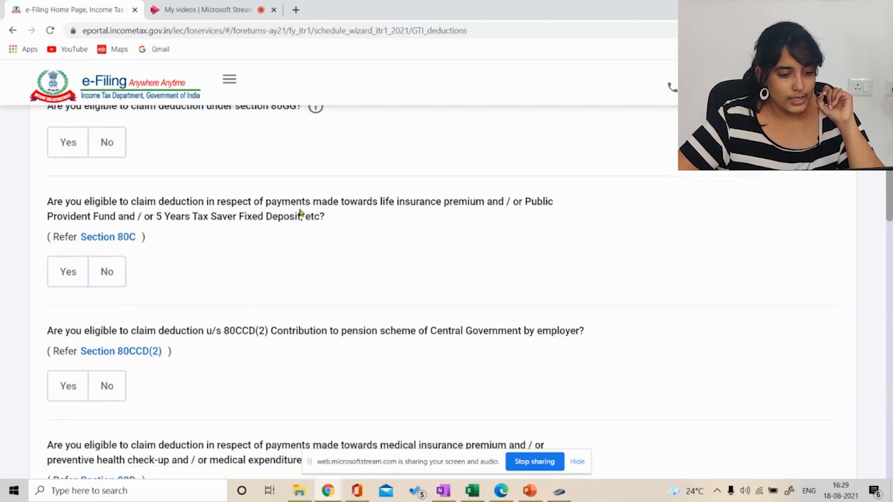
left_click(73, 272)
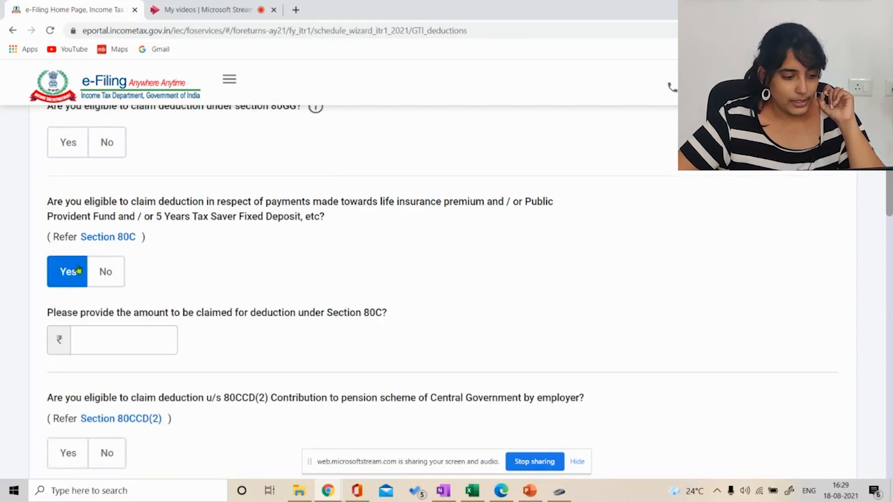
scroll(223, 261, "down", 2)
left_click(122, 221)
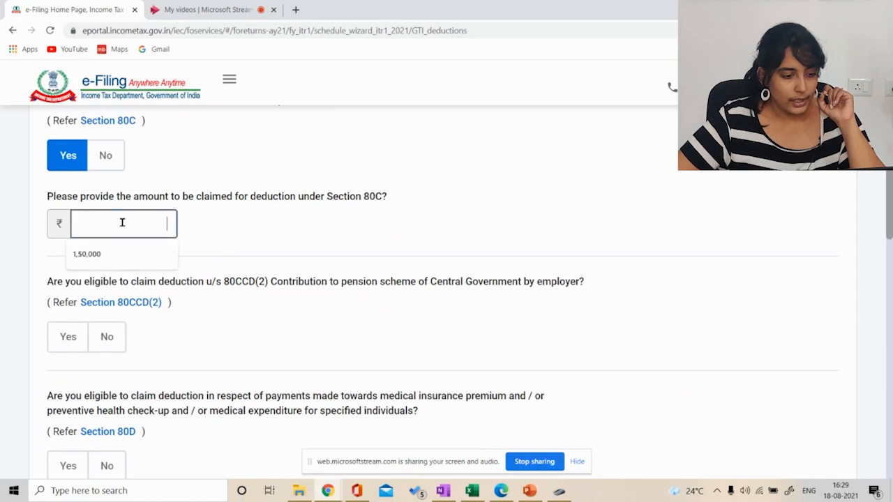
left_click(118, 254)
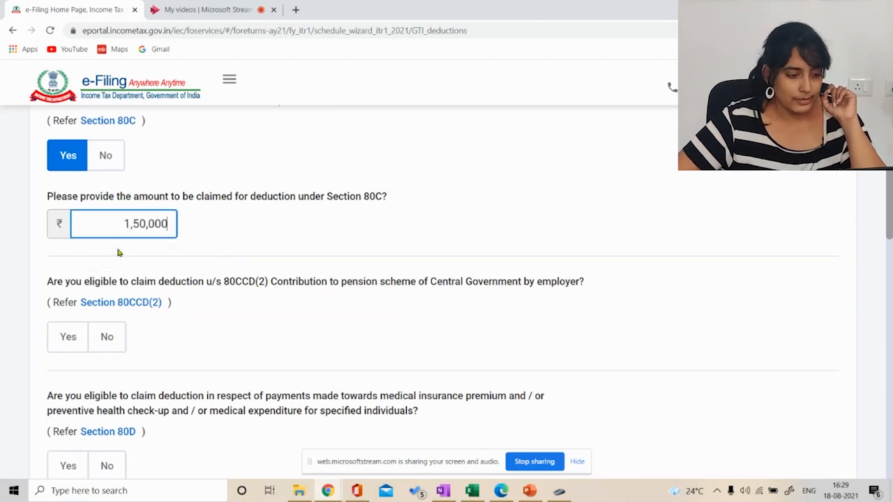
Compare the remaining deduction questions with the Chapter VI-A deductions listed in the Form 16 Part B PDF in Edge.
scroll(118, 248, "down", 2)
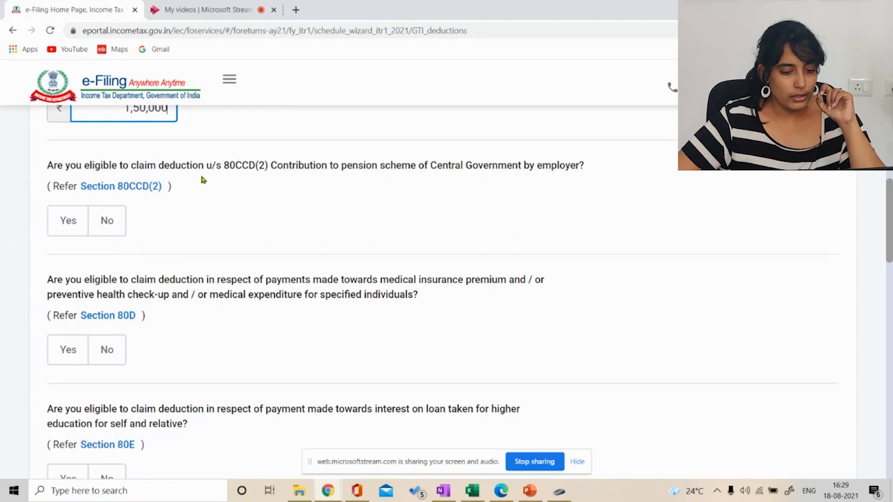
scroll(201, 180, "down", 3)
scroll(200, 180, "up", 8)
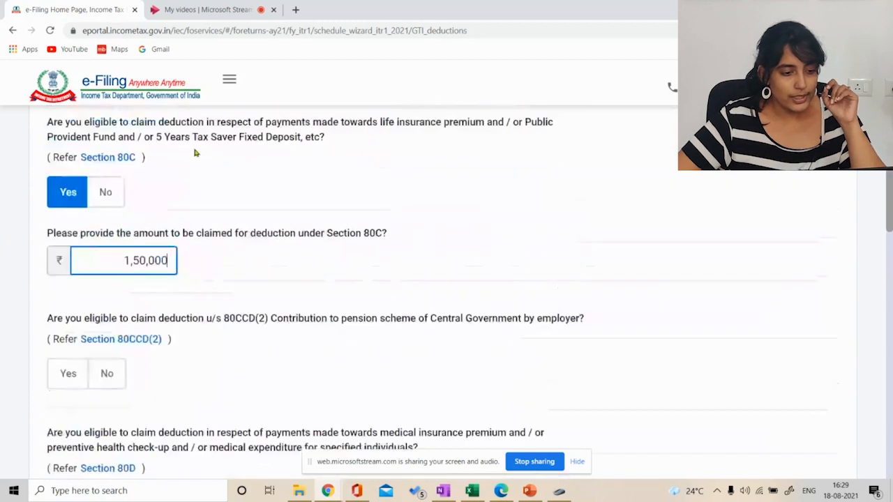
scroll(196, 153, "down", 6)
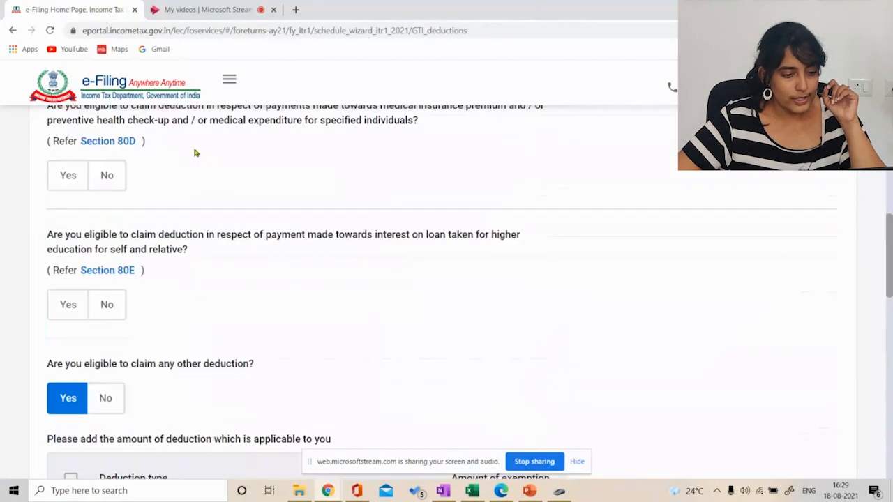
scroll(195, 152, "up", 1)
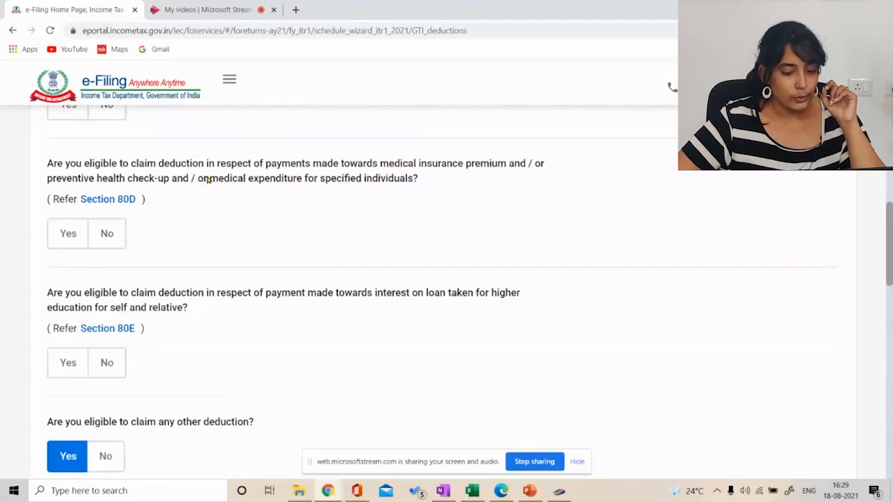
mouse_move(501, 490)
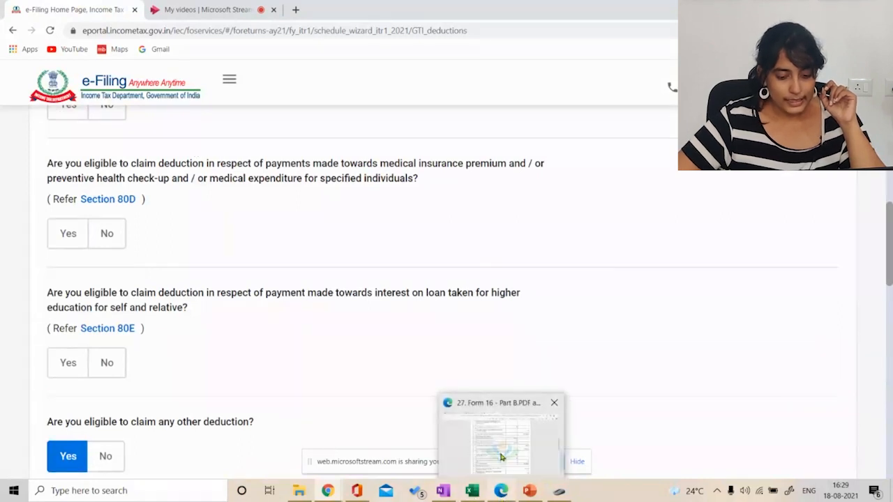
left_click(501, 457)
scroll(480, 317, "down", 10)
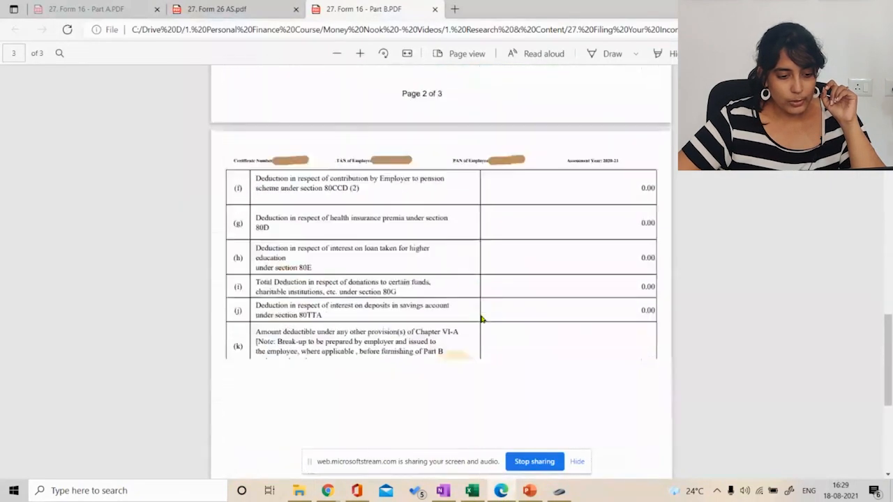
scroll(480, 319, "up", 5)
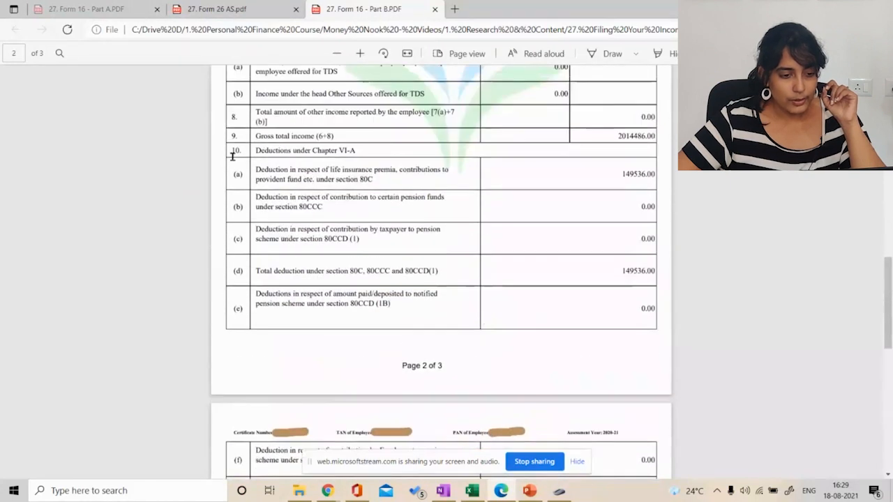
left_click_drag(235, 150, 364, 161)
left_click(148, 221)
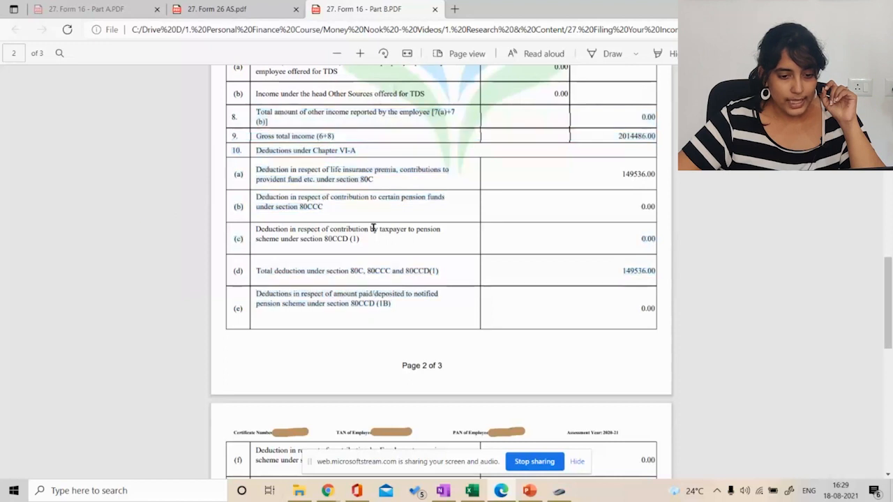
scroll(412, 201, "down", 2)
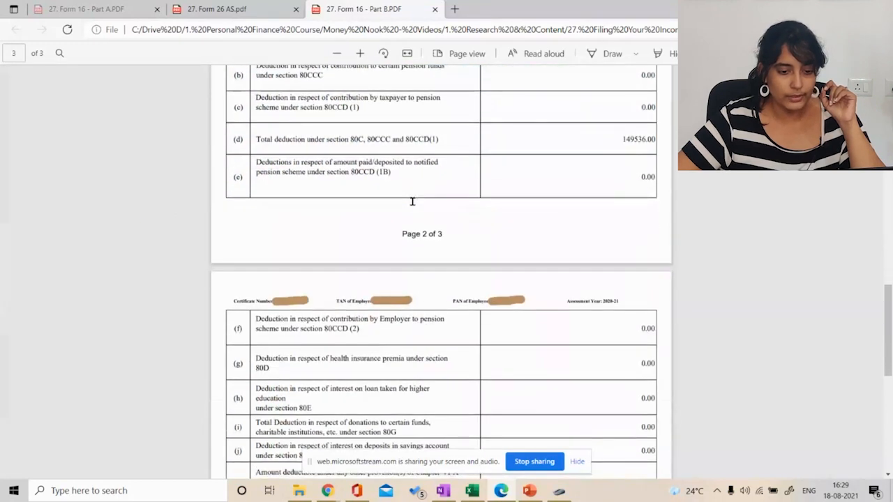
scroll(481, 155, "up", 1)
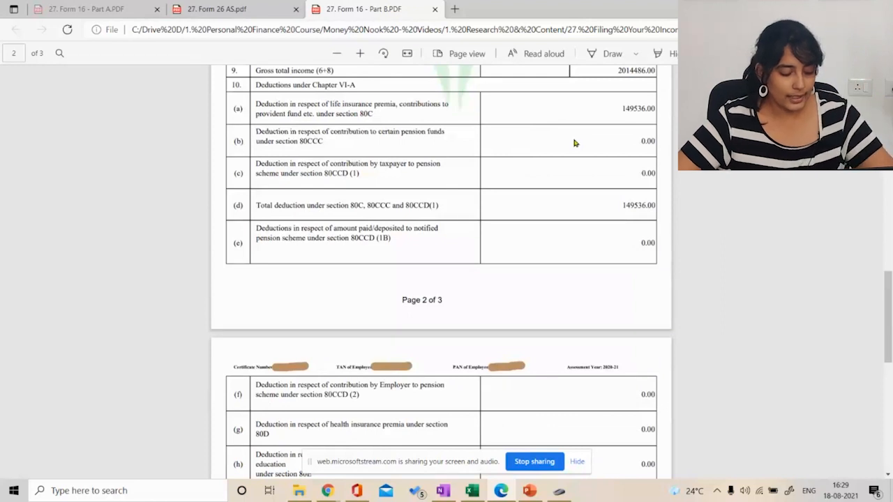
Switch back to the return in Chrome and answer Yes to the Section 80D medical insurance premium deduction question.
key("alt+Tab")
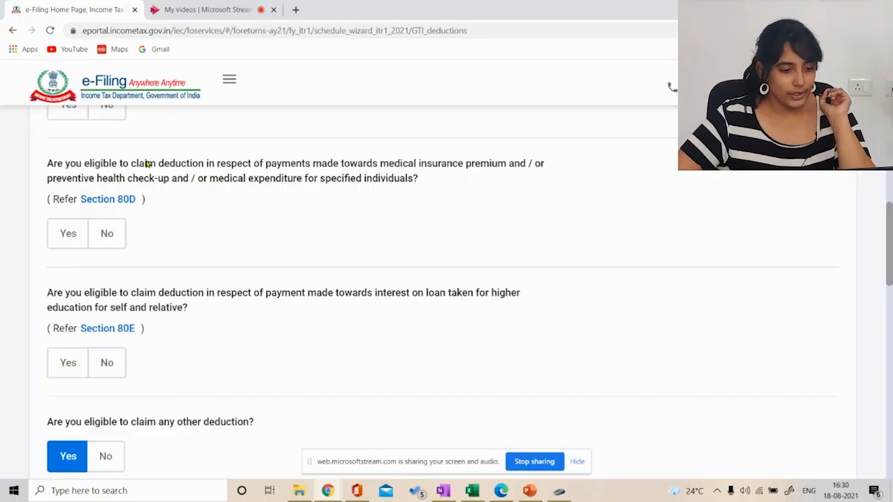
scroll(160, 201, "up", 1)
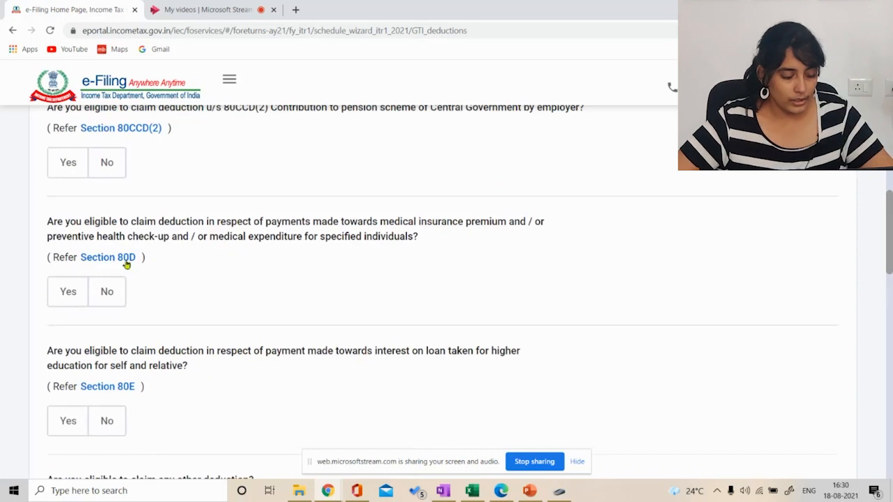
left_click(69, 296)
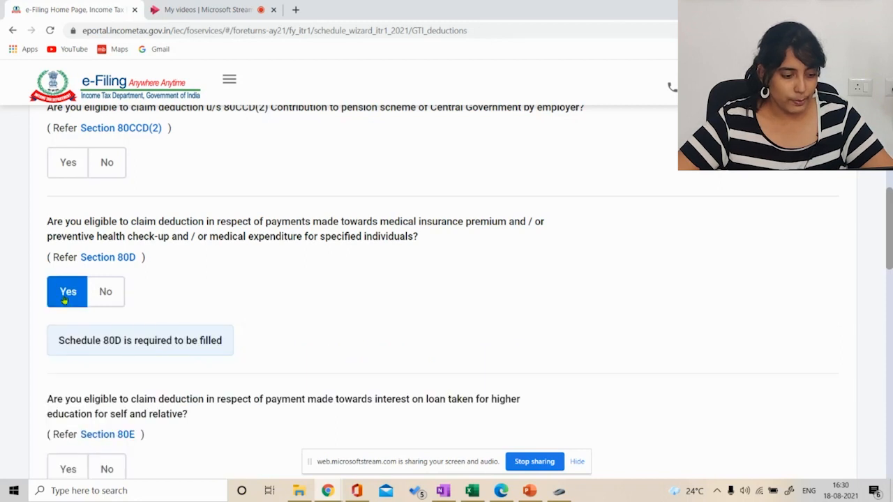
scroll(66, 297, "down", 1)
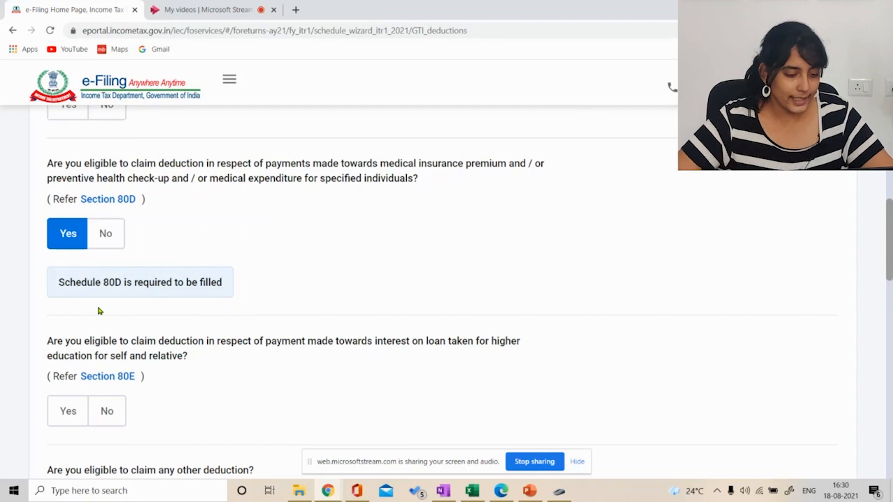
Look through the other deduction types without claiming any, and continue to the verification of the deductions.
scroll(98, 311, "up", 6)
scroll(99, 311, "down", 5)
scroll(98, 311, "down", 6)
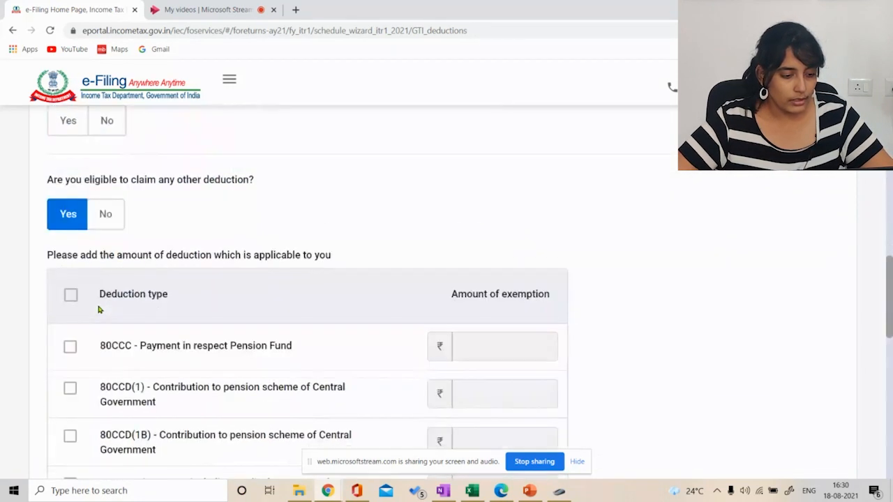
scroll(98, 311, "down", 3)
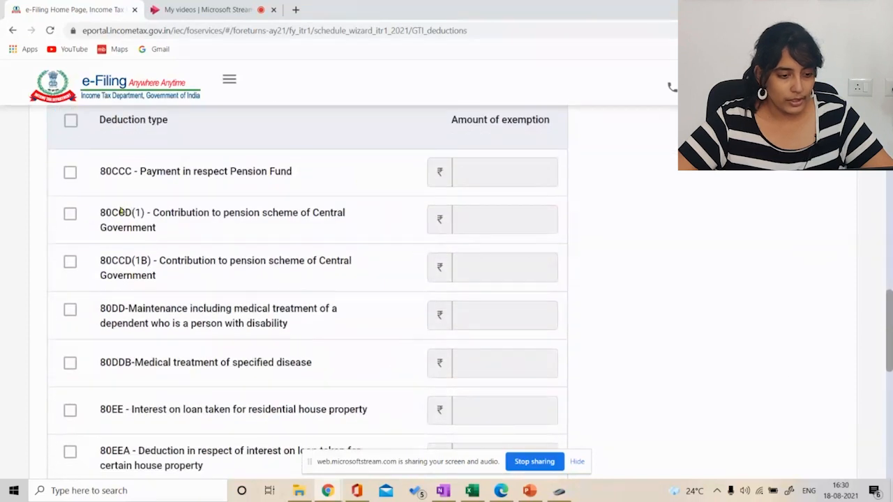
left_click(71, 176)
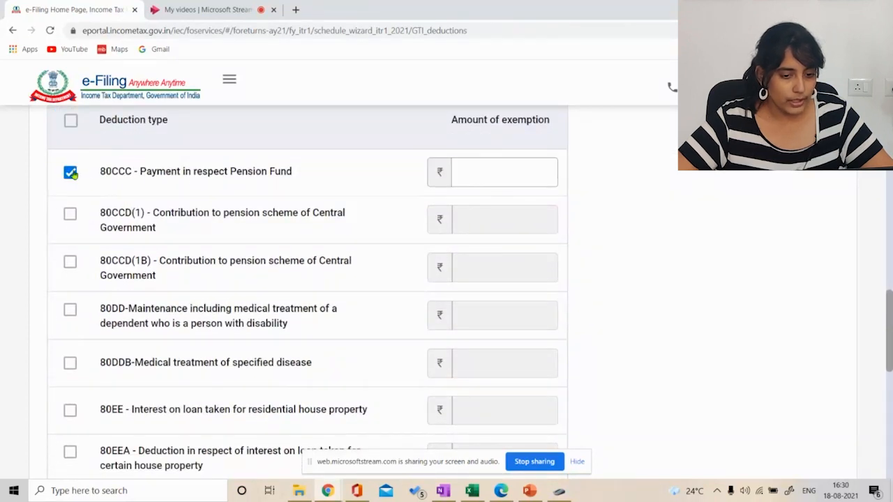
left_click(71, 176)
scroll(94, 237, "down", 8)
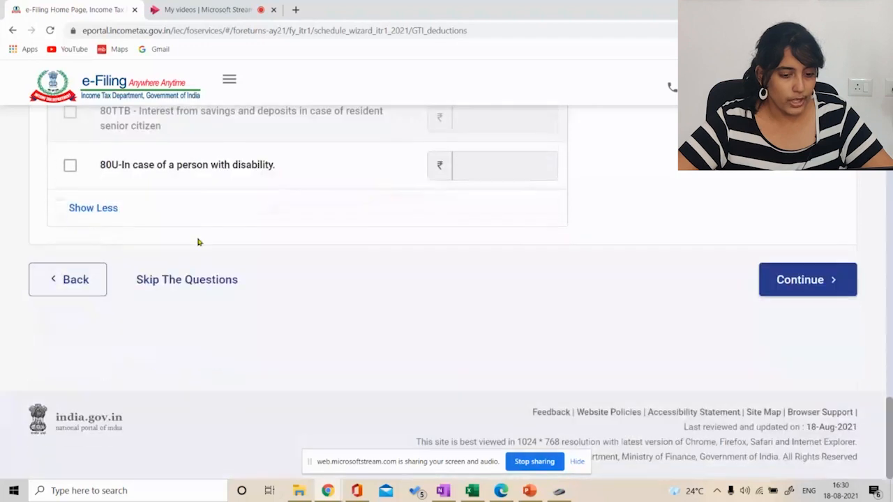
left_click(787, 280)
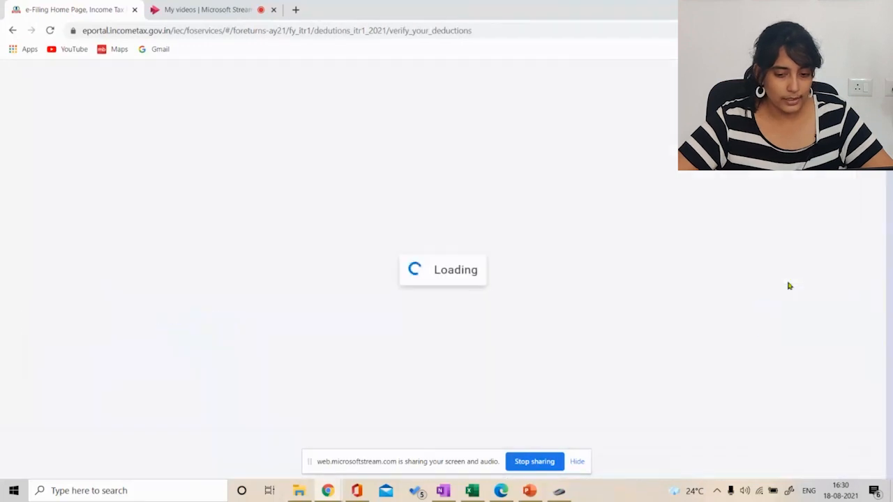
Review the 80C and 80D deductions, open 80D for editing, and answer No to whether self or family includes a senior citizen.
scroll(671, 286, "down", 3)
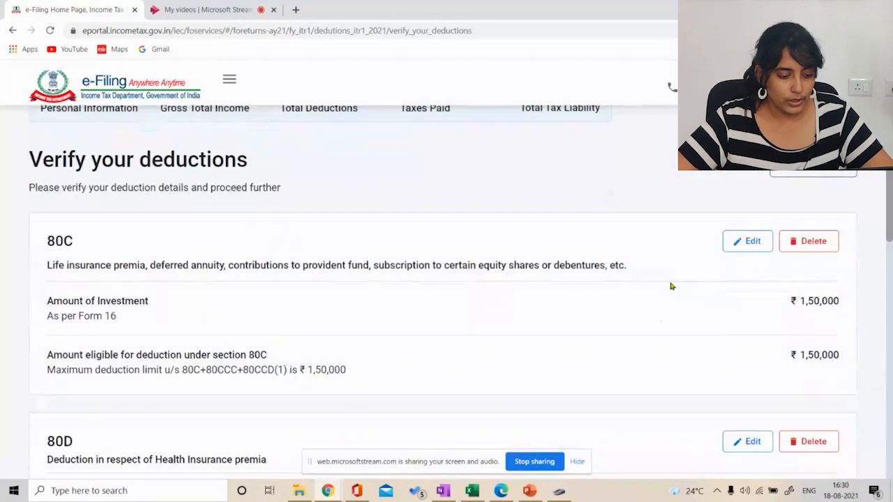
scroll(671, 286, "down", 2)
scroll(668, 282, "up", 1)
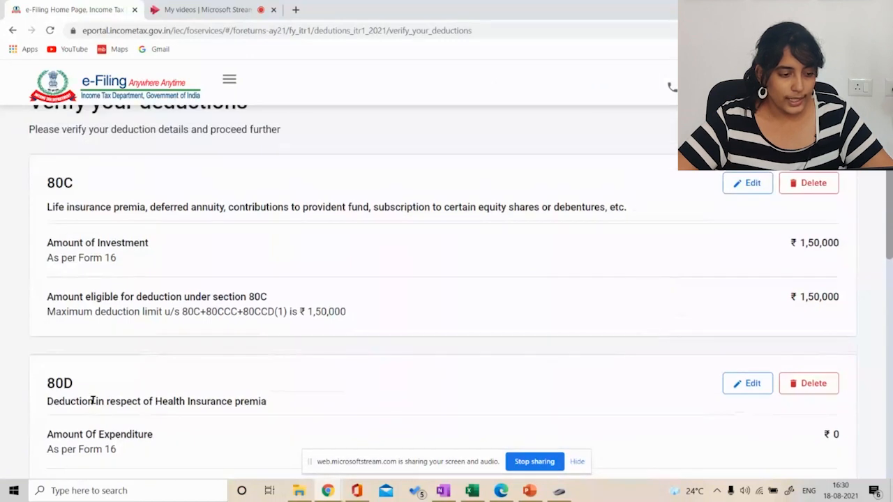
scroll(94, 398, "down", 2)
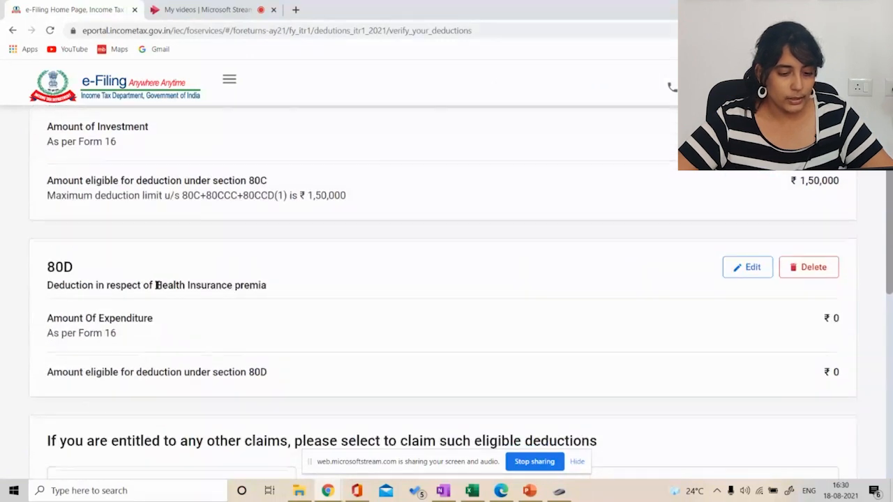
scroll(157, 285, "up", 2)
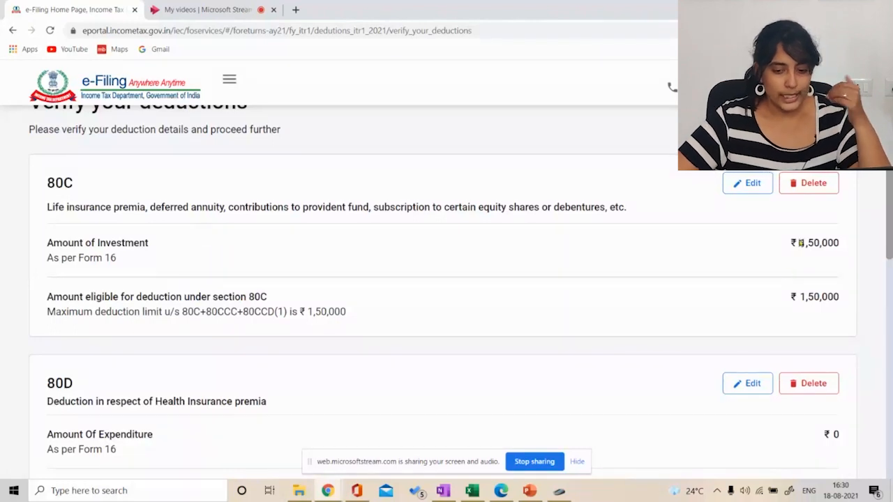
scroll(697, 255, "down", 2)
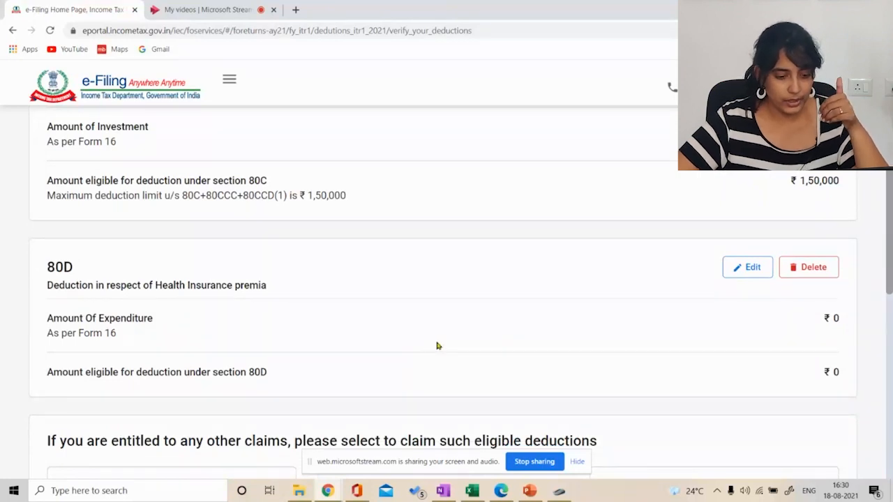
left_click(746, 269)
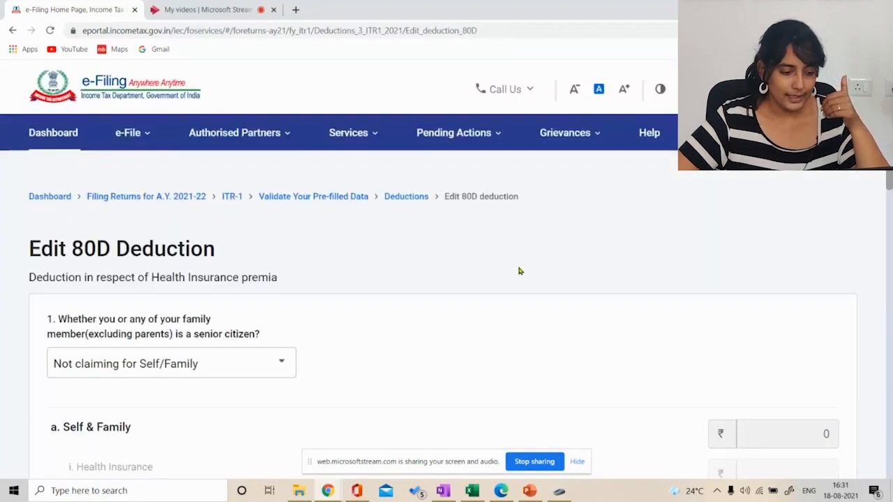
scroll(519, 271, "down", 2)
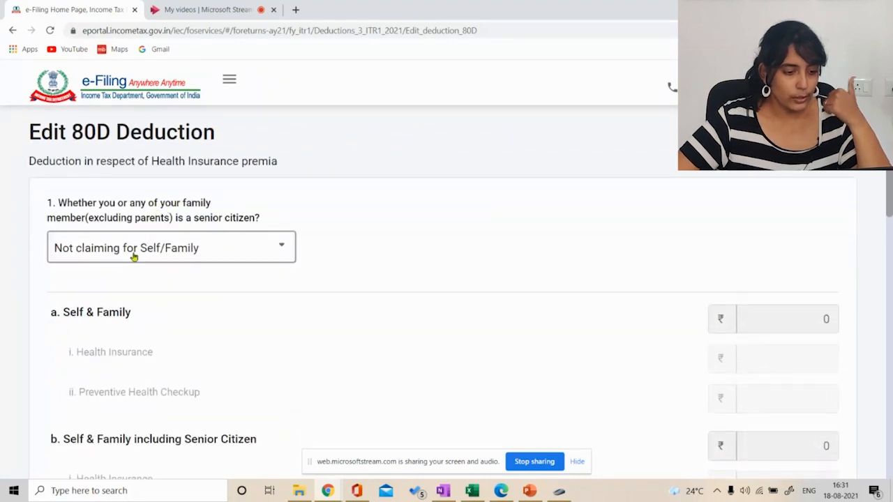
left_click(235, 248)
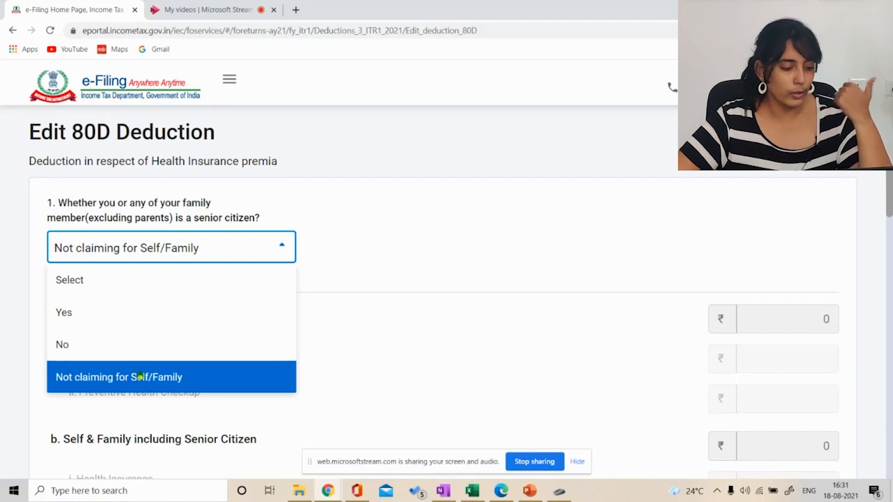
left_click(102, 347)
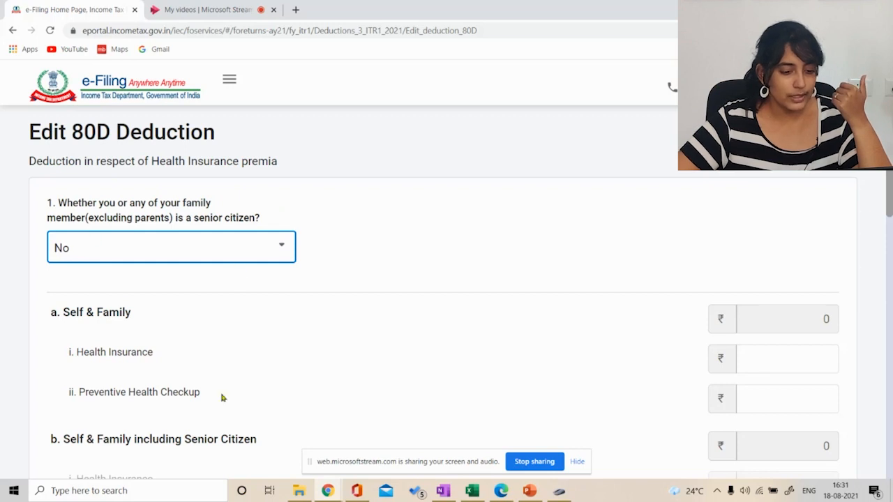
scroll(91, 263, "down", 1)
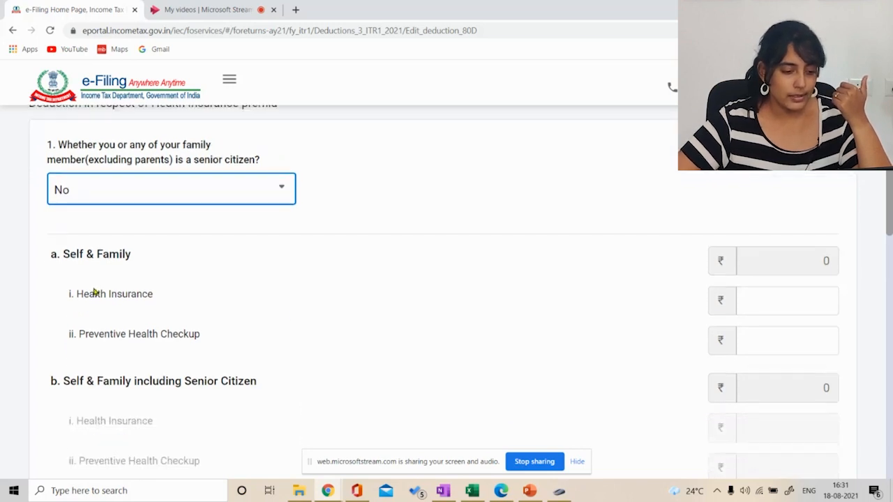
Enter 10,000 as the health insurance amount for Self & Family under Section 80D.
left_click(797, 306)
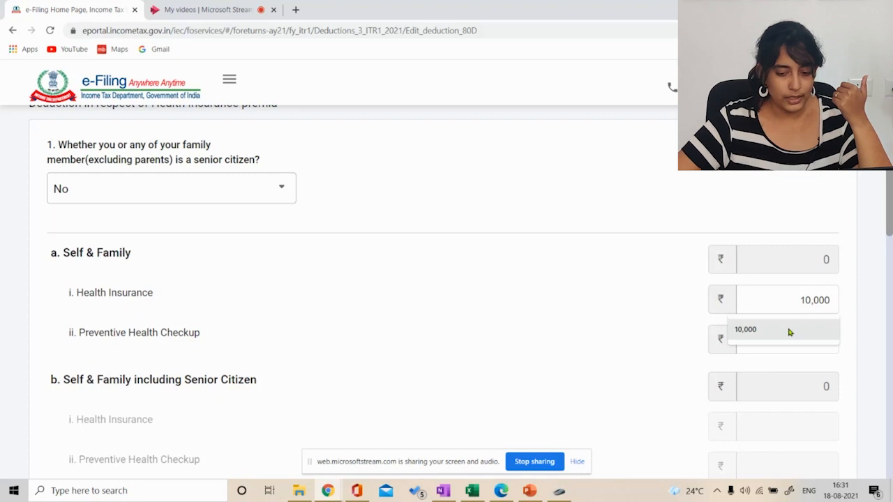
left_click(788, 333)
scroll(751, 328, "down", 2)
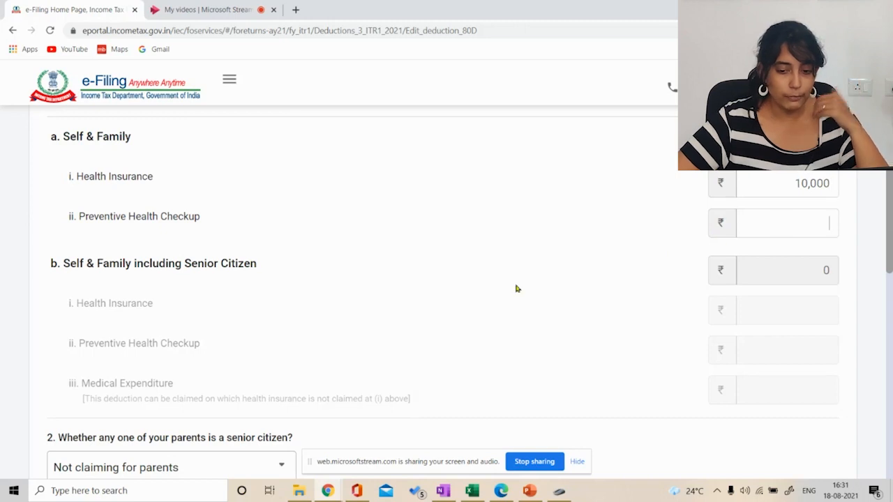
Answer Yes to whether any one of the parents is a senior citizen in the 80D deduction.
scroll(513, 286, "down", 2)
scroll(556, 287, "down", 2)
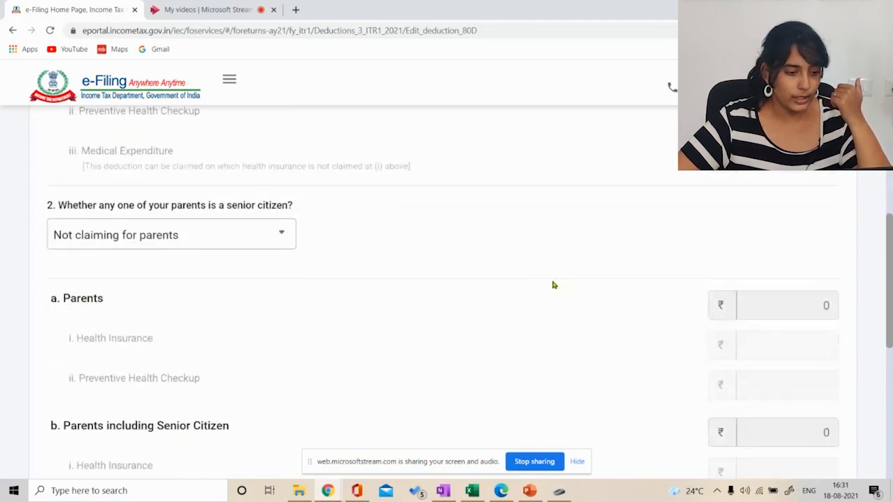
scroll(554, 285, "down", 1)
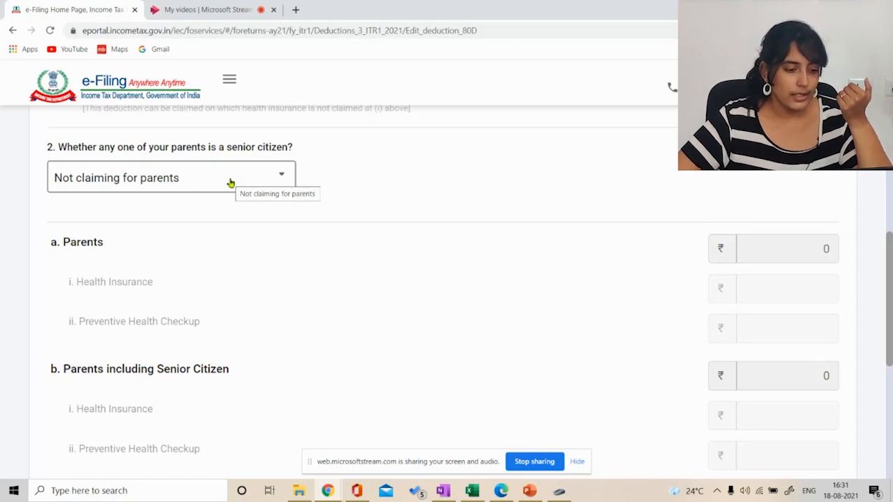
scroll(548, 325, "down", 3)
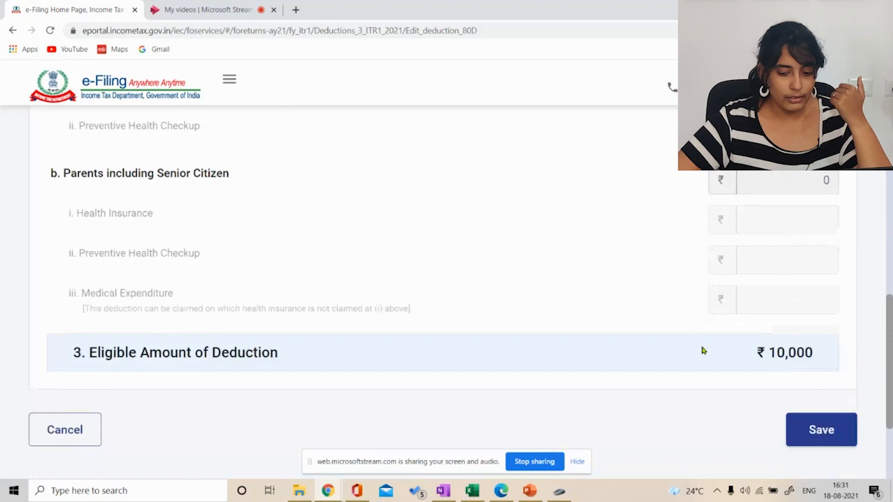
scroll(665, 274, "up", 2)
left_click(233, 116)
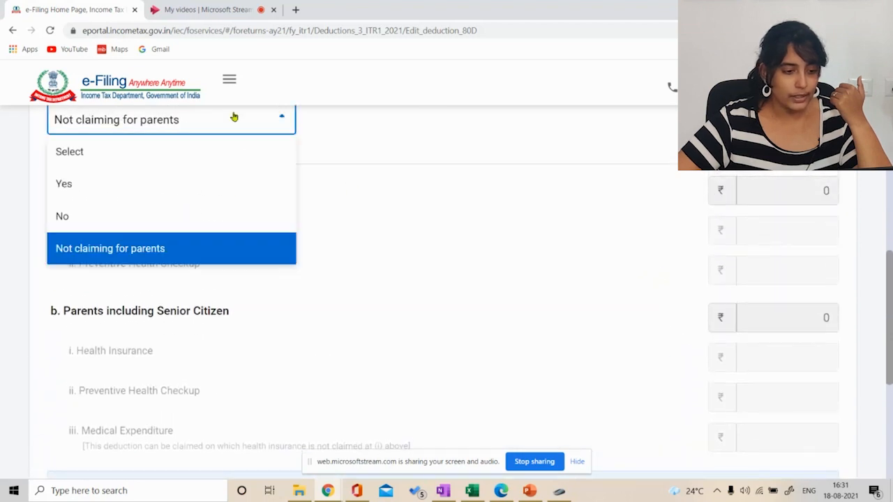
left_click(158, 194)
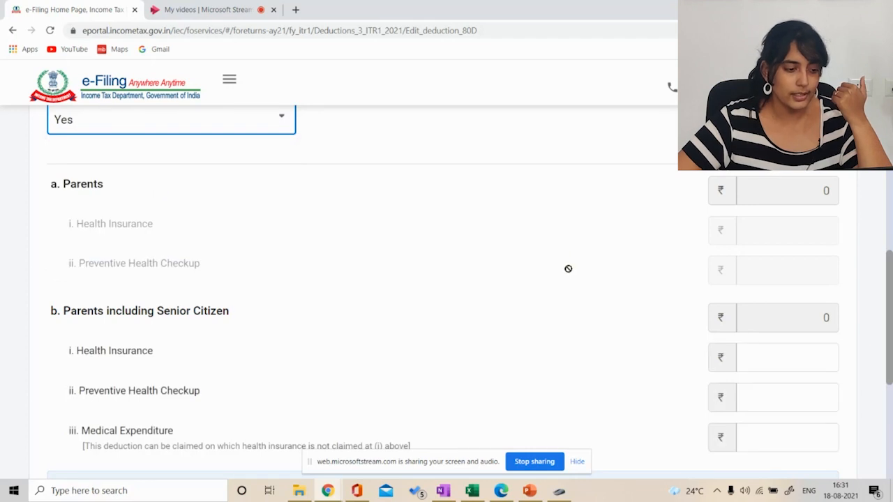
Enter 5,000 as the health insurance amount for Parents including Senior Citizen and save the 80D deduction.
left_click(768, 357)
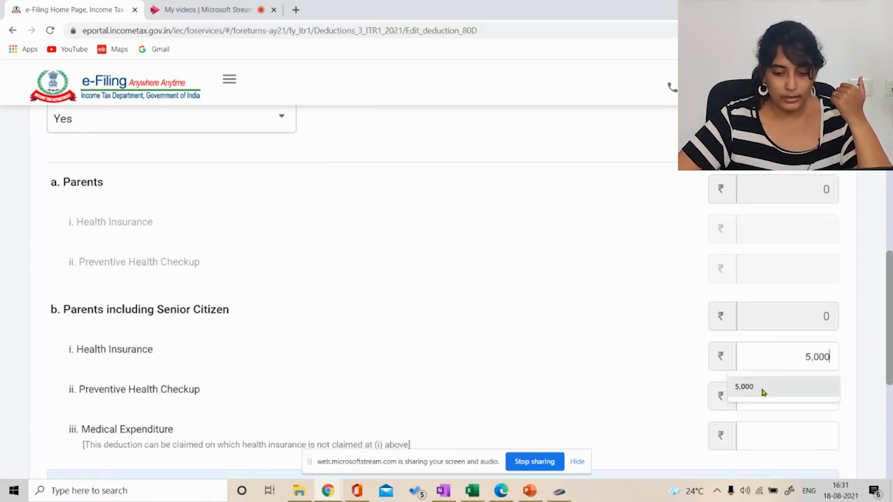
left_click(762, 392)
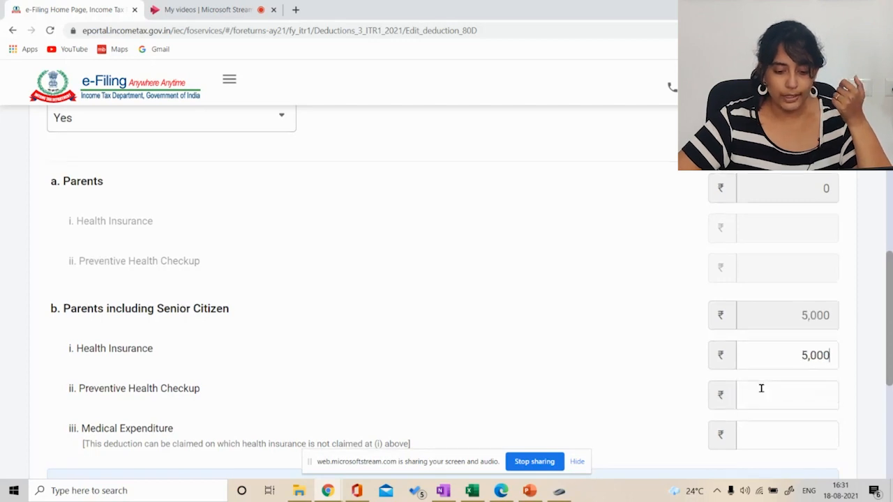
scroll(760, 387, "down", 2)
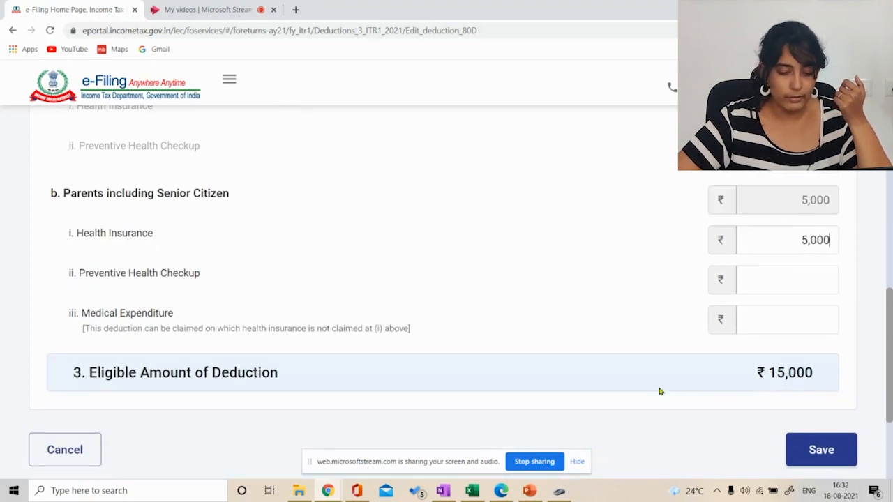
left_click(798, 443)
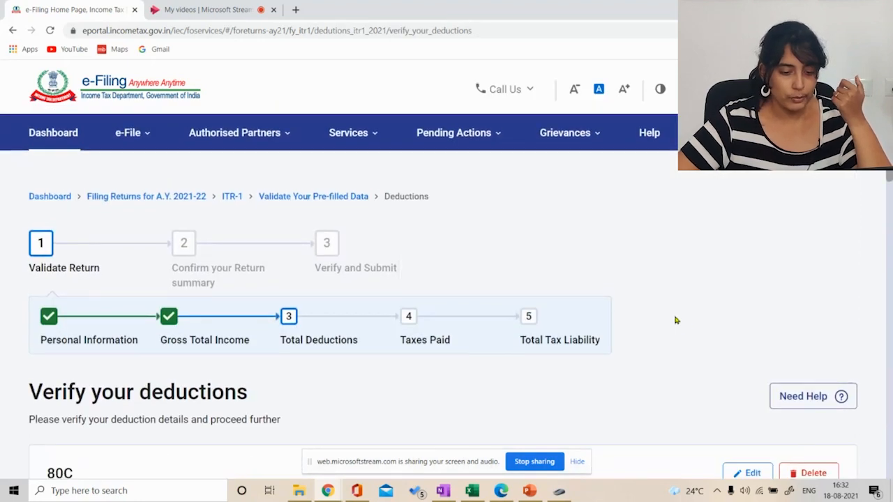
Review the 80C, 80D and total deductions, and check them against the Chapter VI-A entries in the Form 16 Part B PDF in Edge.
scroll(675, 320, "down", 2)
scroll(675, 320, "down", 3)
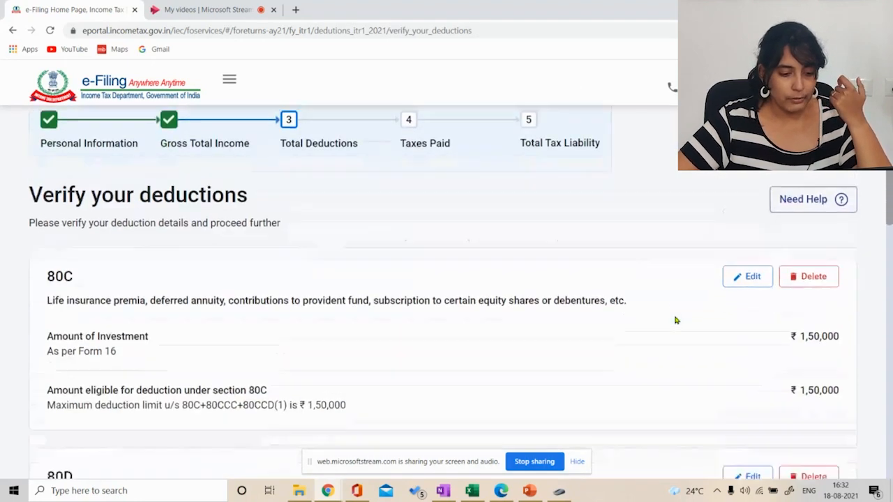
scroll(675, 320, "down", 1)
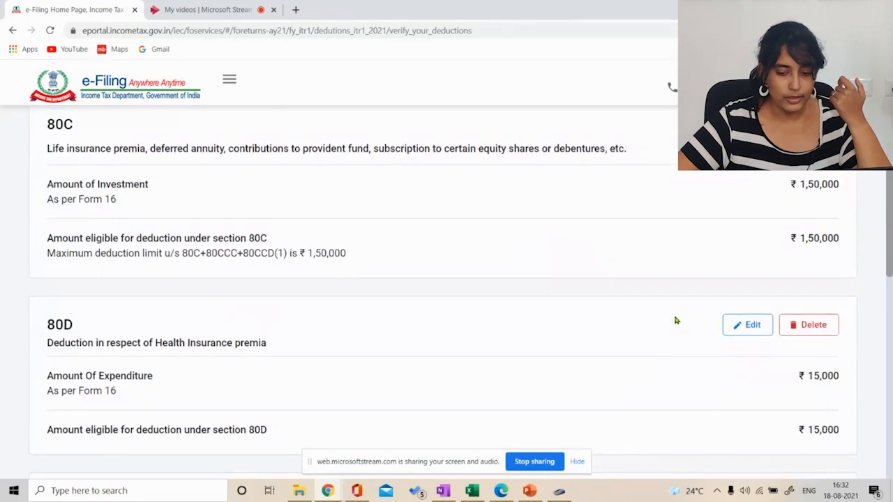
scroll(675, 321, "down", 10)
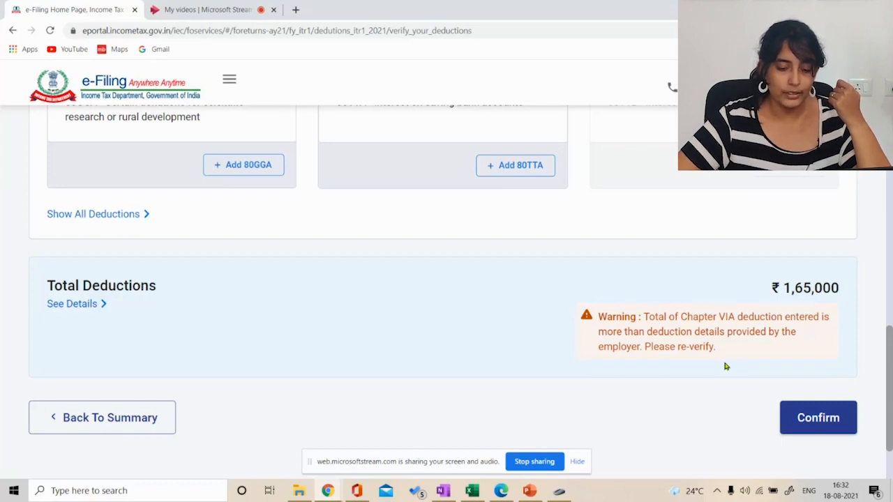
mouse_move(499, 483)
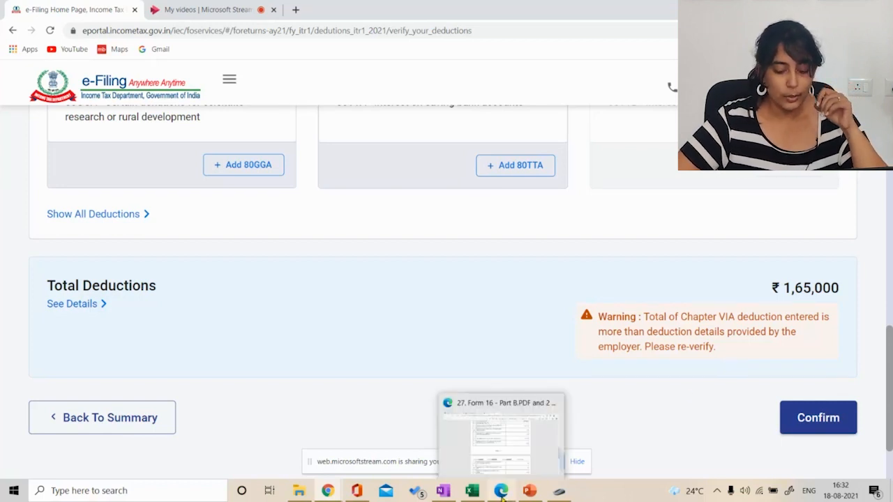
left_click(520, 451)
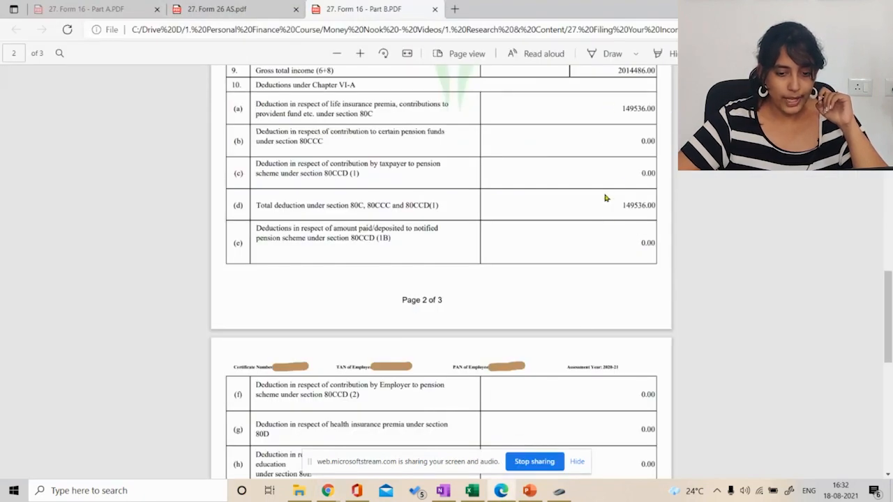
scroll(605, 198, "down", 3)
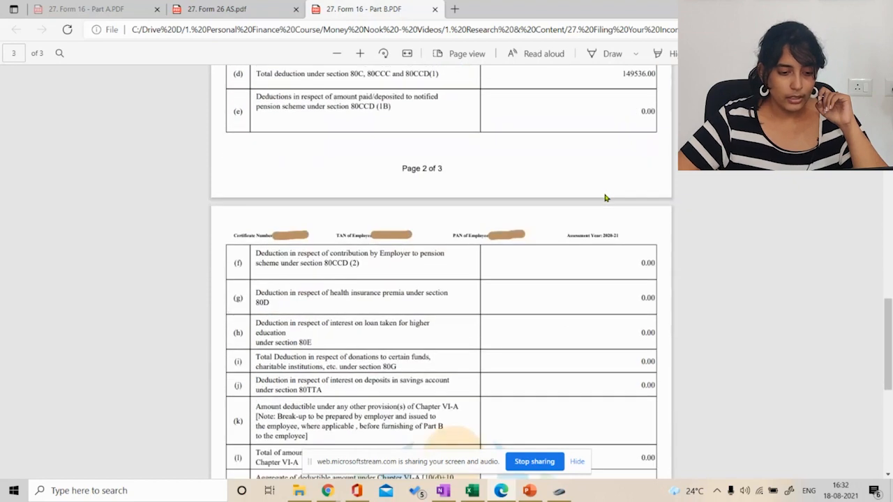
scroll(605, 199, "down", 3)
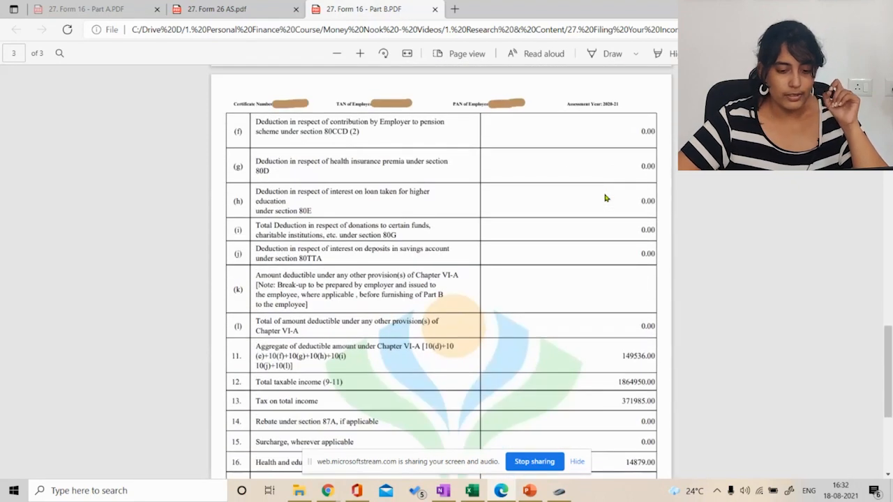
Switch back to the return in Chrome, confirm the total deductions, and open the Tax Paid section.
key("alt+Tab")
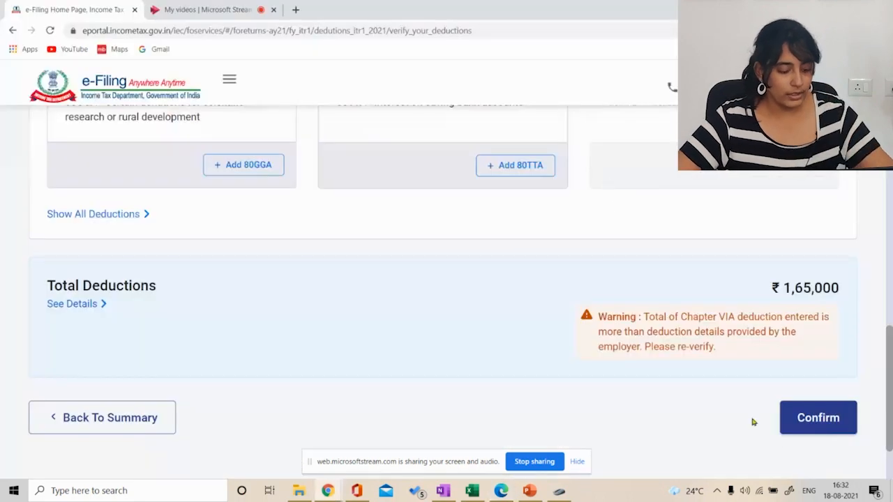
left_click(815, 423)
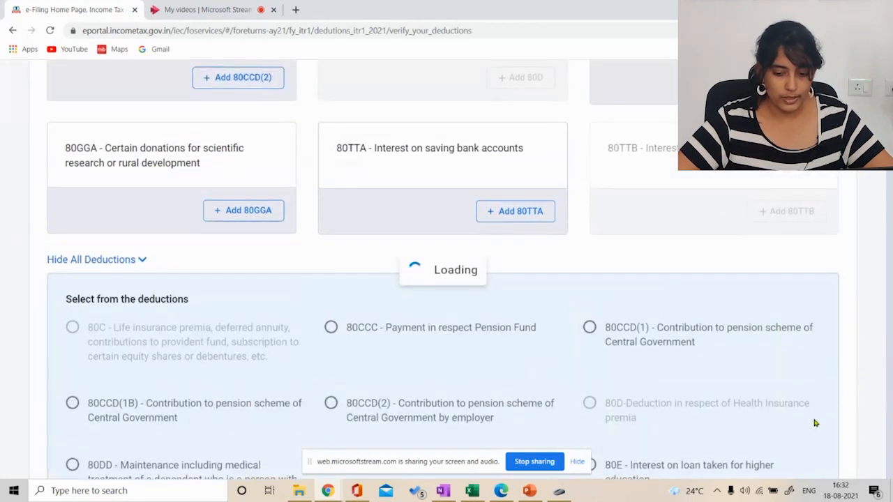
scroll(651, 279, "down", 3)
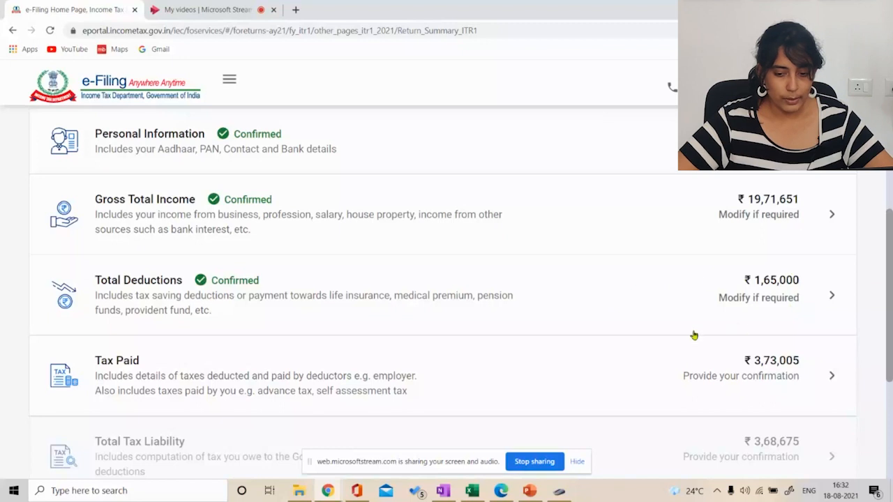
scroll(415, 302, "down", 2)
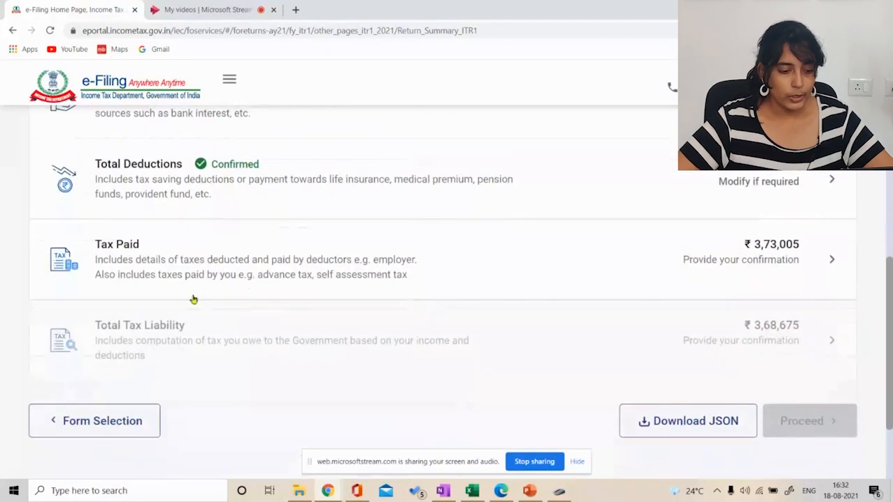
left_click(265, 273)
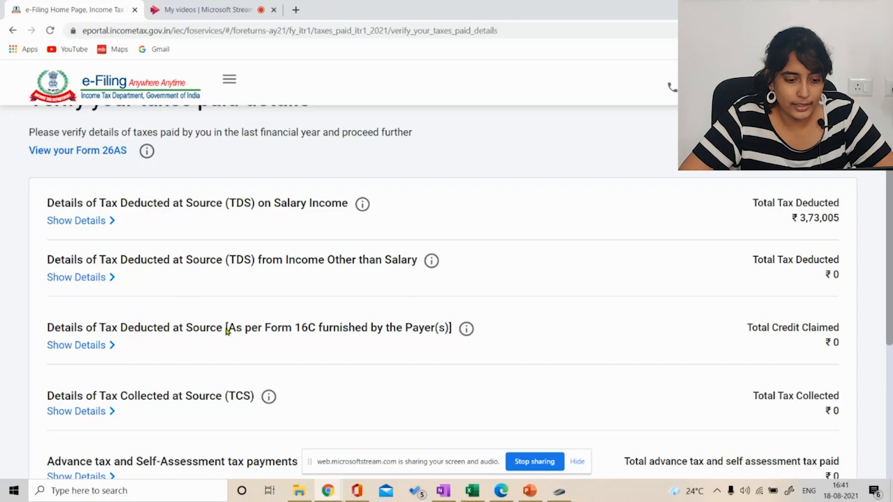
Check the taxes paid categories against the tax deducted and collected parts of the Form 26AS PDF in Edge, and return to Chrome.
scroll(230, 288, "down", 2)
scroll(229, 289, "up", 2)
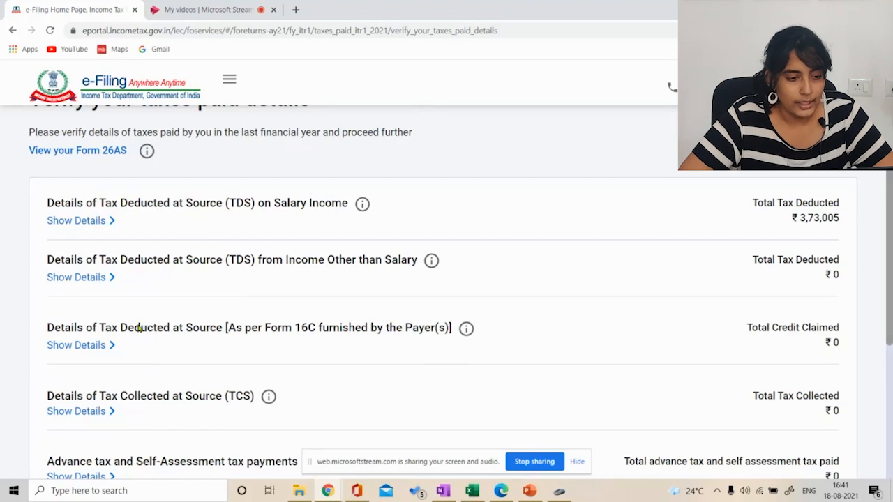
scroll(138, 327, "up", 1)
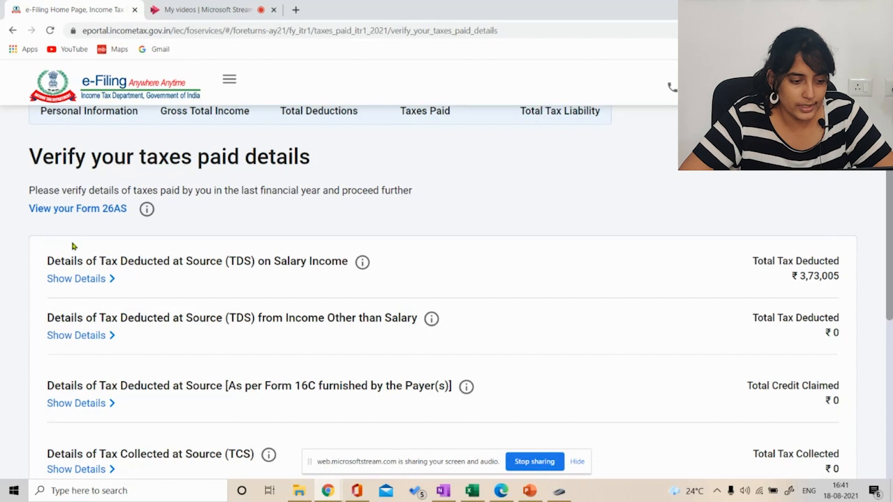
left_click(501, 490)
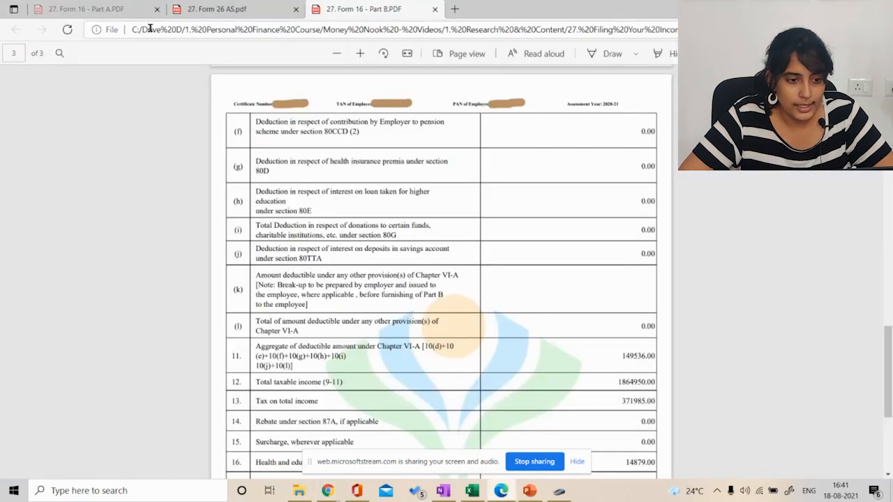
left_click(245, 7)
scroll(284, 159, "down", 3)
scroll(284, 159, "up", 4)
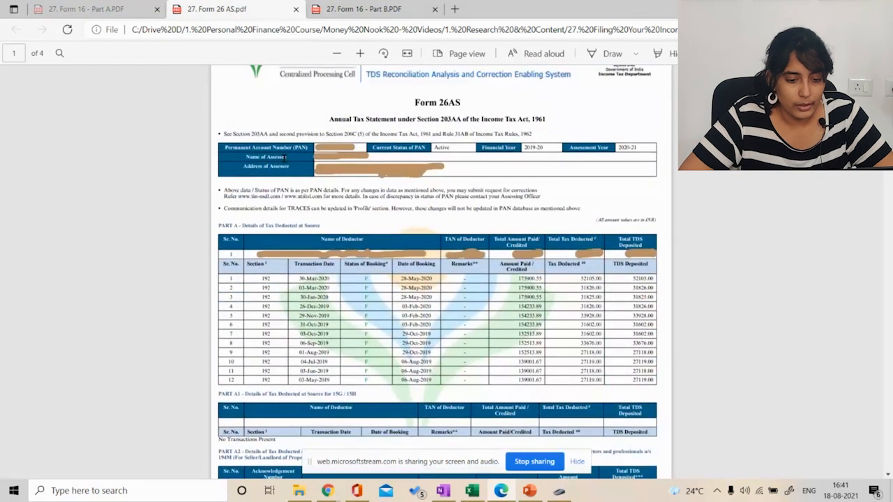
scroll(265, 304, "down", 3)
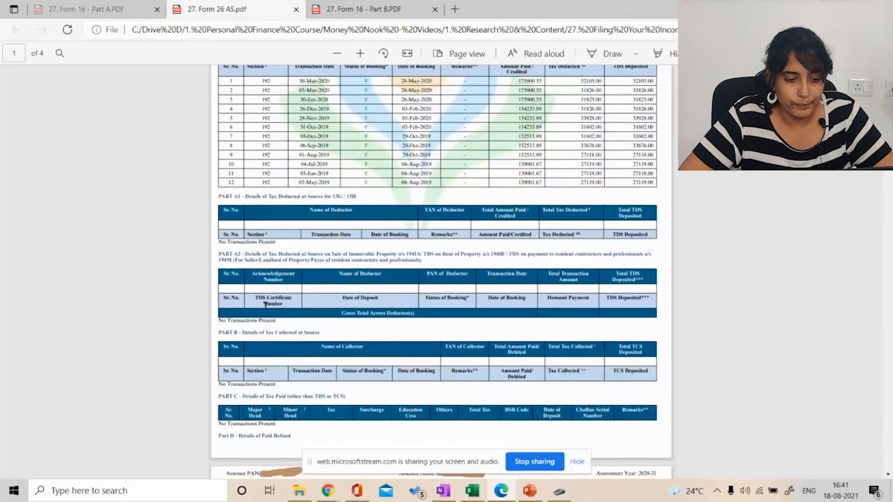
scroll(283, 201, "up", 1)
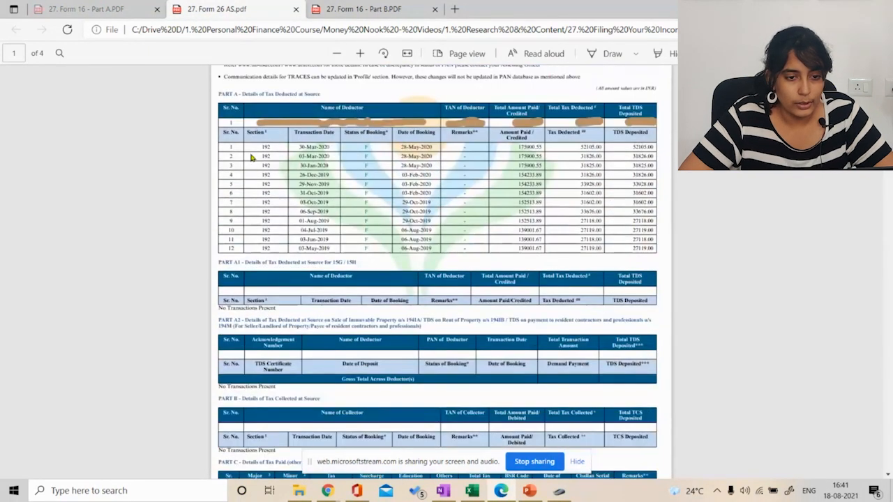
left_click_drag(231, 140, 489, 260)
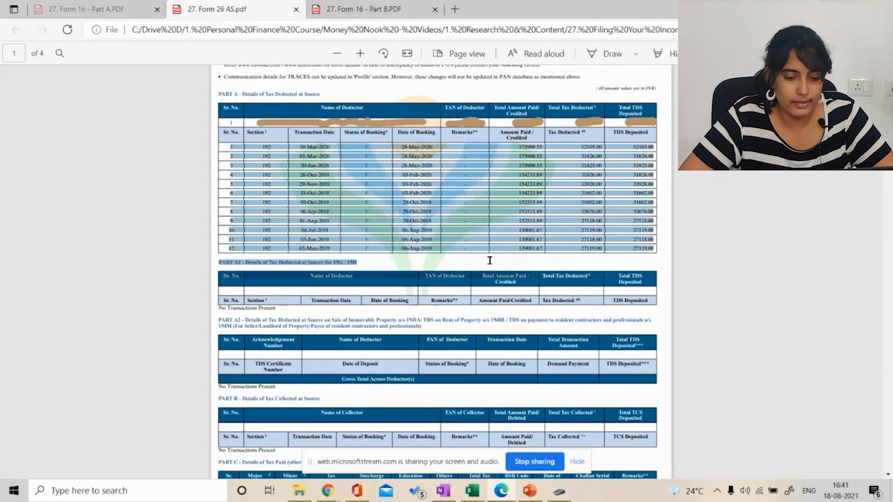
left_click(168, 274)
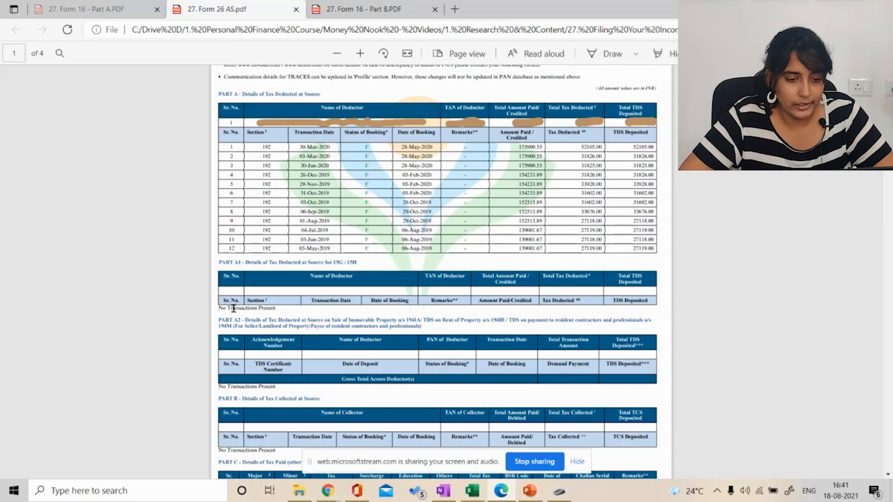
scroll(232, 307, "down", 3)
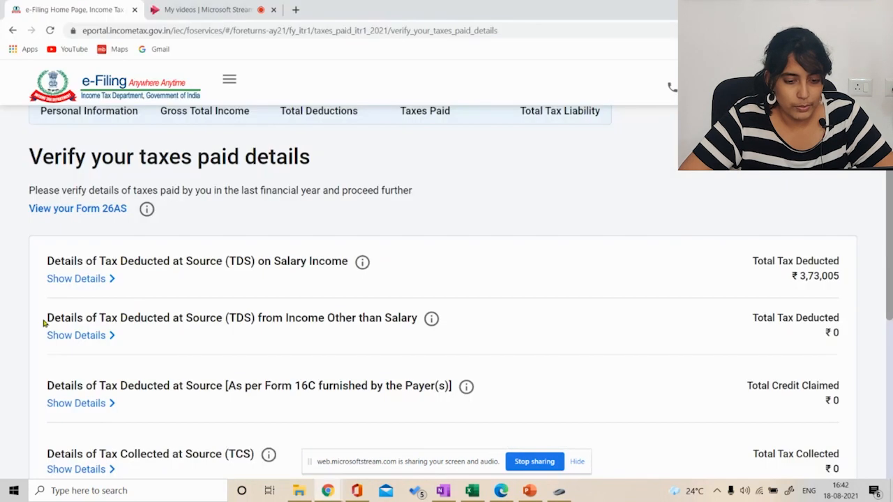
Expand the details of TDS on salary income and examine the deductor table and the option for adding more deductors.
scroll(405, 359, "down", 2)
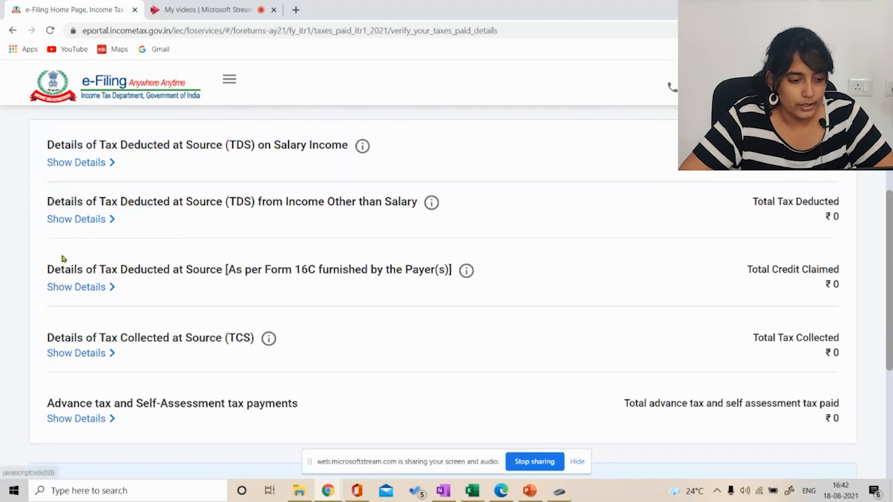
left_click(76, 162)
scroll(77, 167, "down", 3)
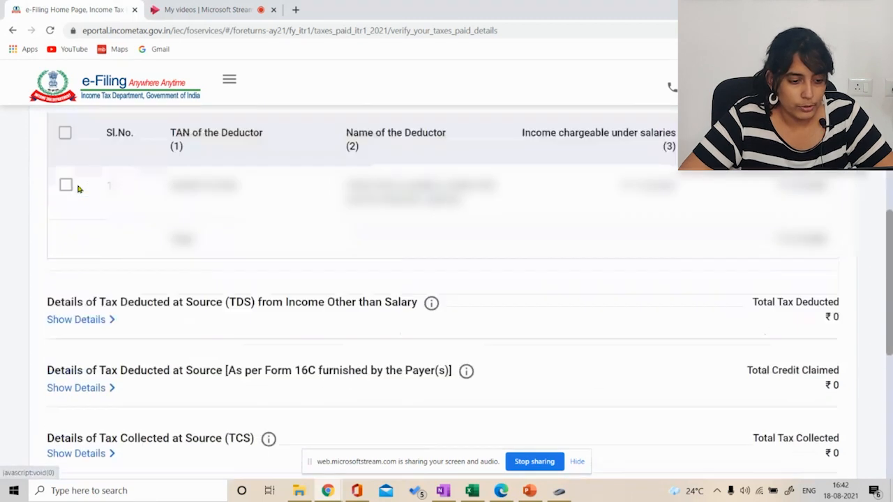
scroll(77, 185, "up", 2)
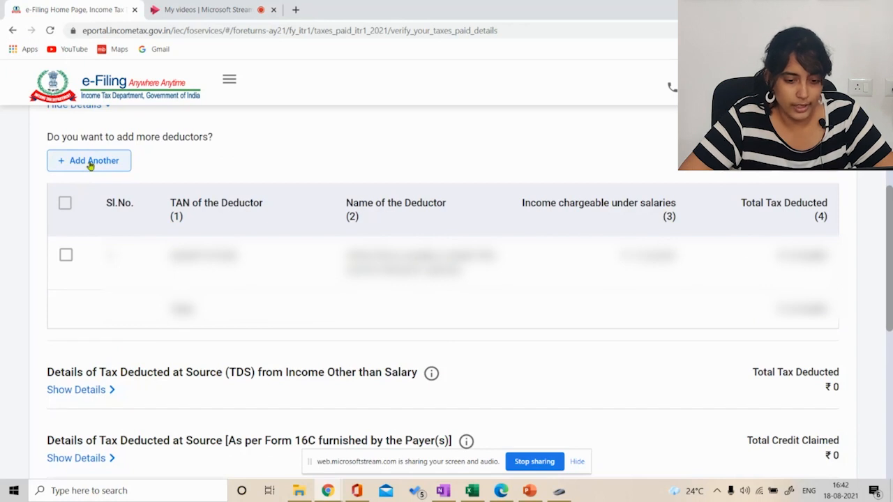
Confirm the taxes paid details and open the Total Tax Liability section of the return summary.
scroll(90, 165, "up", 2)
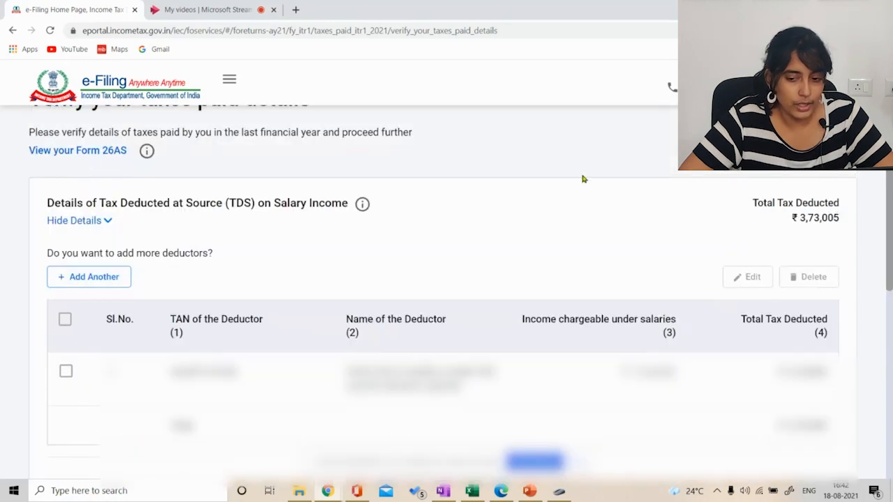
scroll(514, 201, "down", 10)
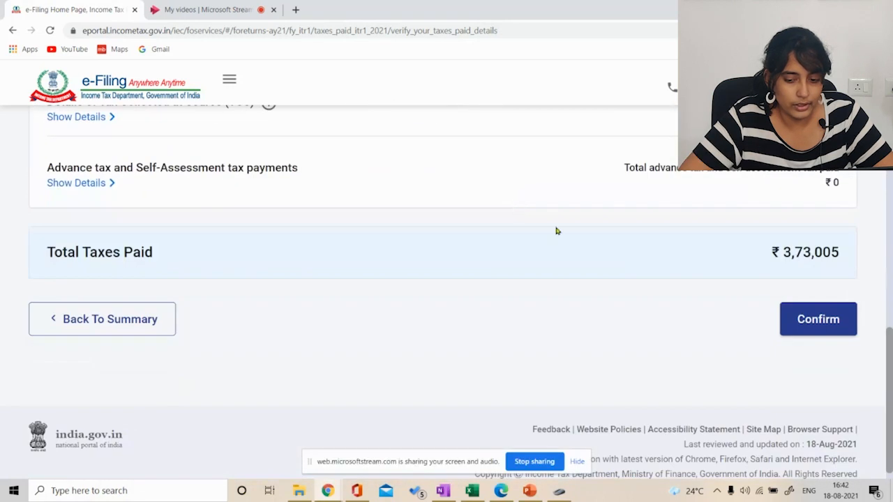
left_click(800, 321)
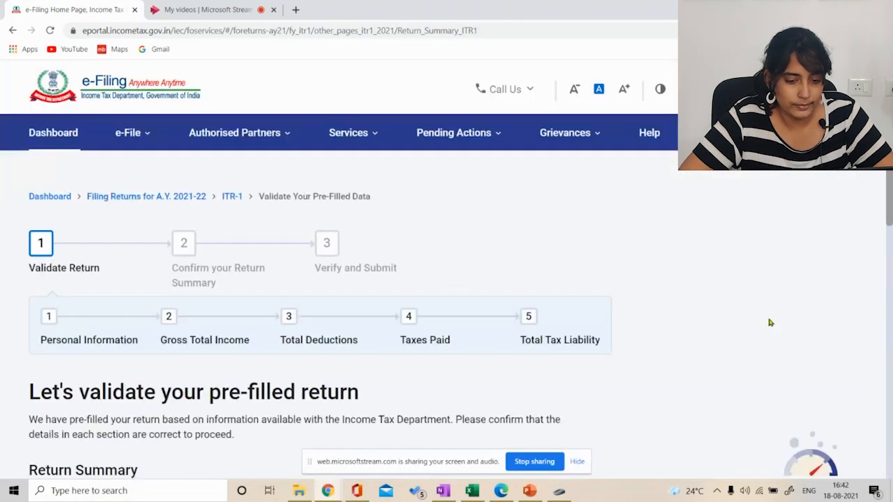
scroll(769, 322, "down", 10)
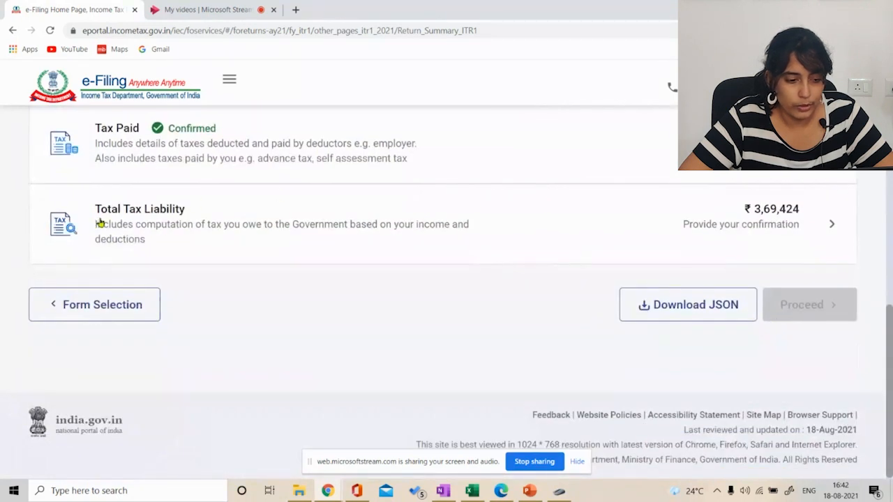
left_click(568, 231)
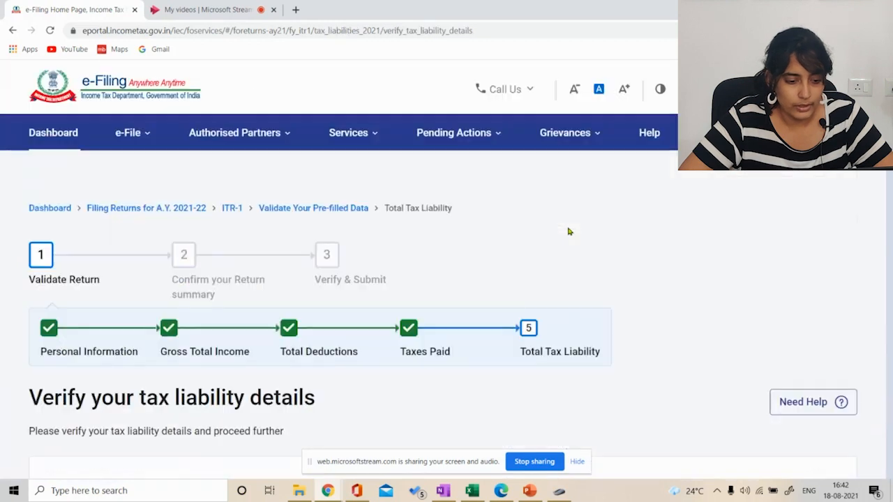
Review the computation of income, tax, cess, relief, and interest and fees, and confirm the tax liability details.
scroll(568, 232, "down", 3)
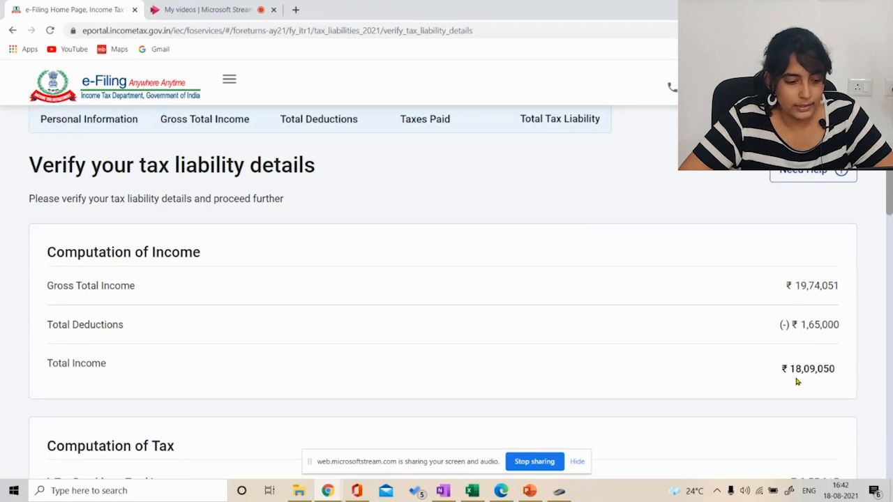
scroll(797, 382, "down", 2)
scroll(565, 373, "down", 2)
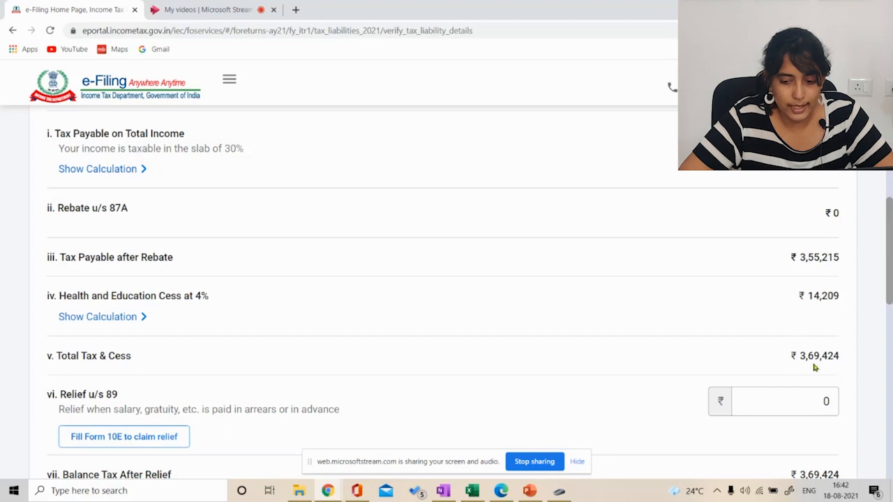
scroll(805, 370, "down", 2)
scroll(806, 371, "up", 1)
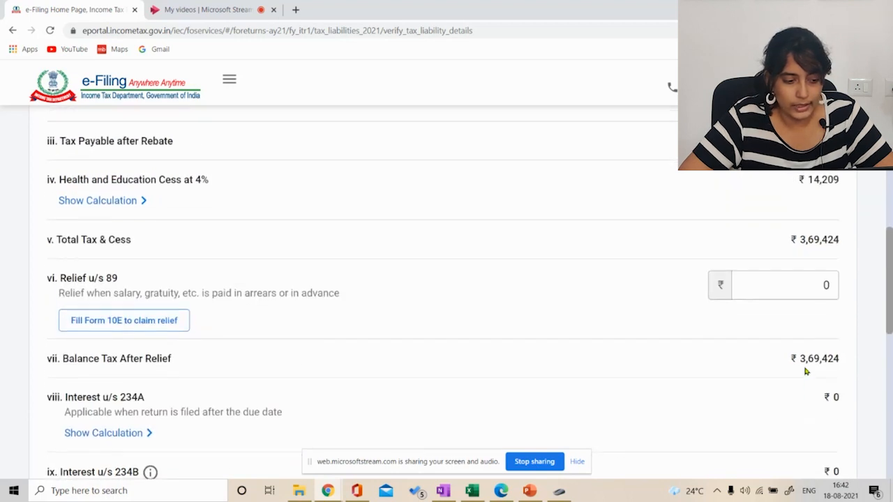
scroll(520, 350, "down", 2)
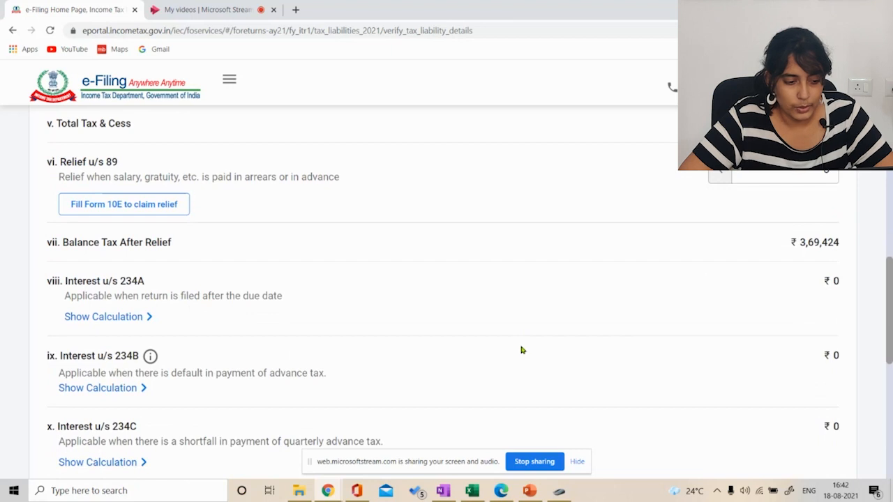
scroll(520, 350, "down", 5)
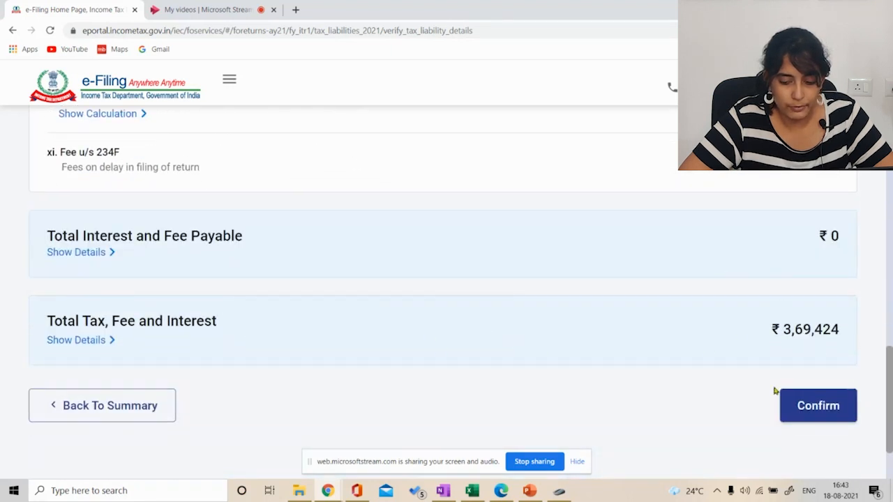
left_click(803, 406)
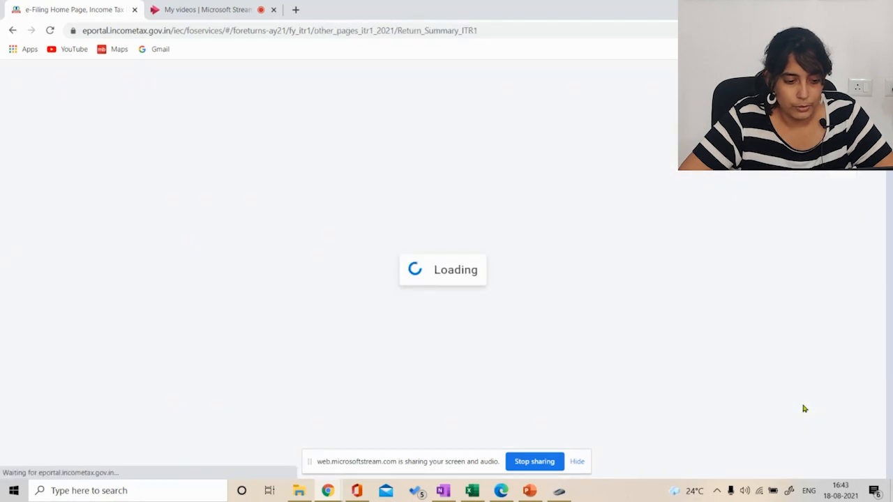
Proceed from the validated return summary to the tax summary.
scroll(696, 326, "down", 5)
scroll(696, 326, "down", 3)
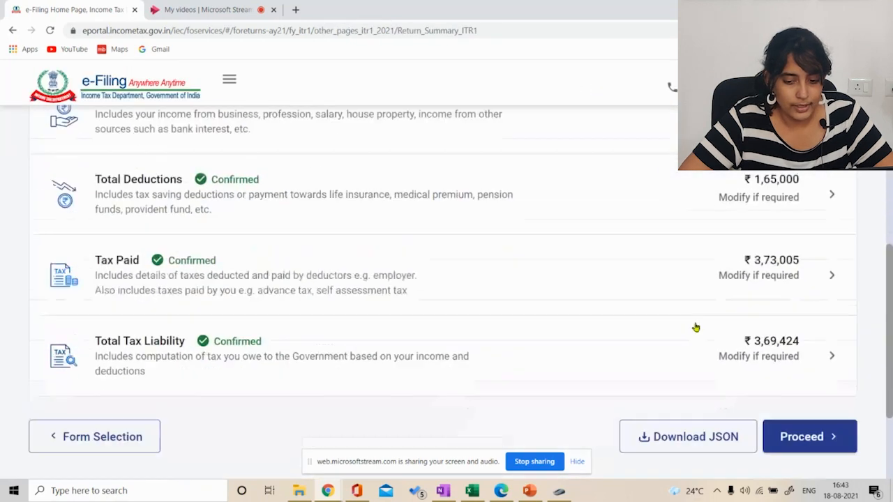
left_click(794, 412)
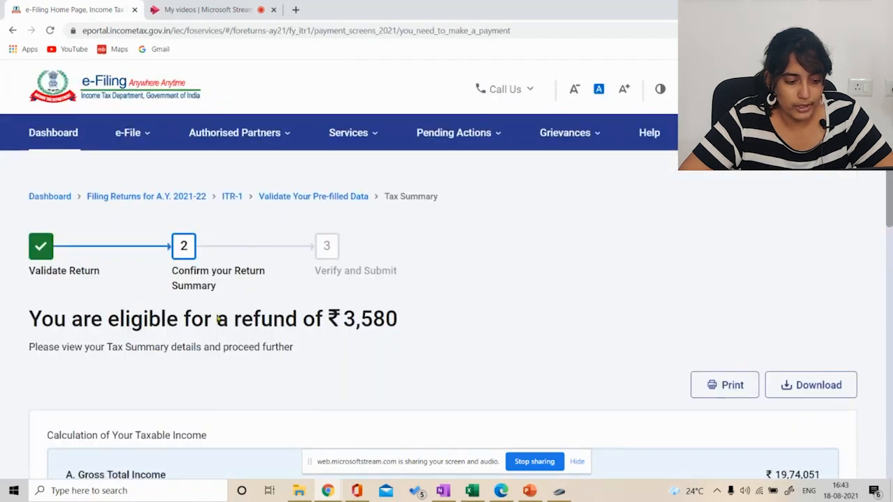
Review the taxable income, tax payable and refund calculations in the tax summary, and continue to previewing the return.
scroll(217, 316, "down", 3)
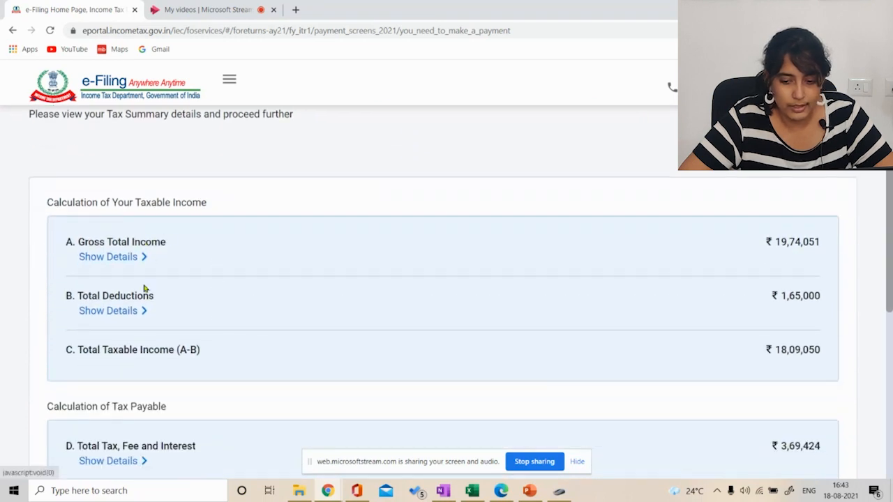
scroll(202, 369, "down", 2)
scroll(210, 352, "down", 2)
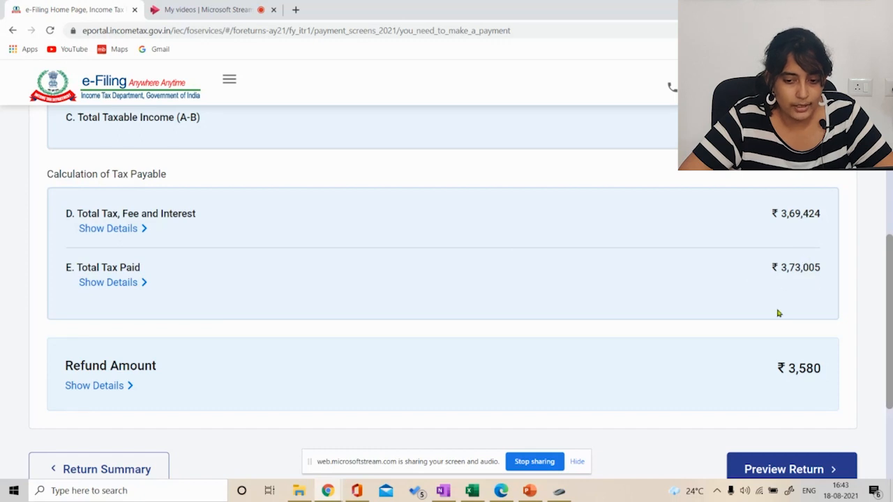
scroll(783, 279, "down", 1)
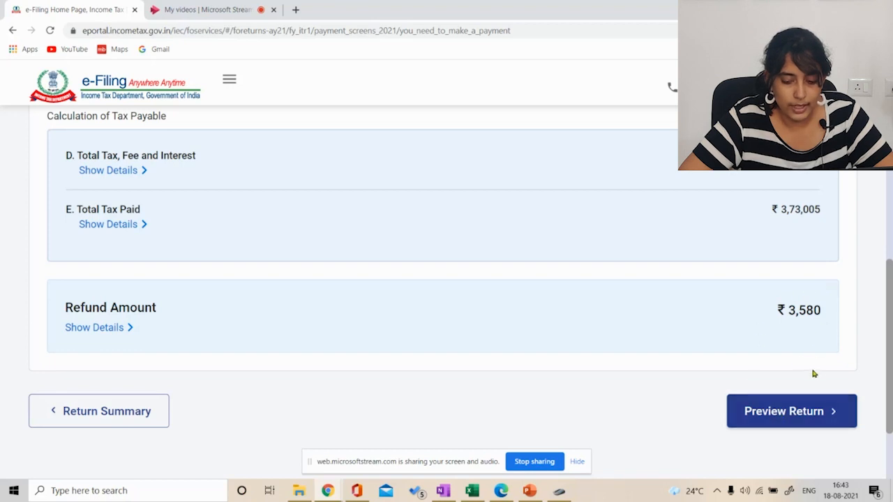
left_click(785, 413)
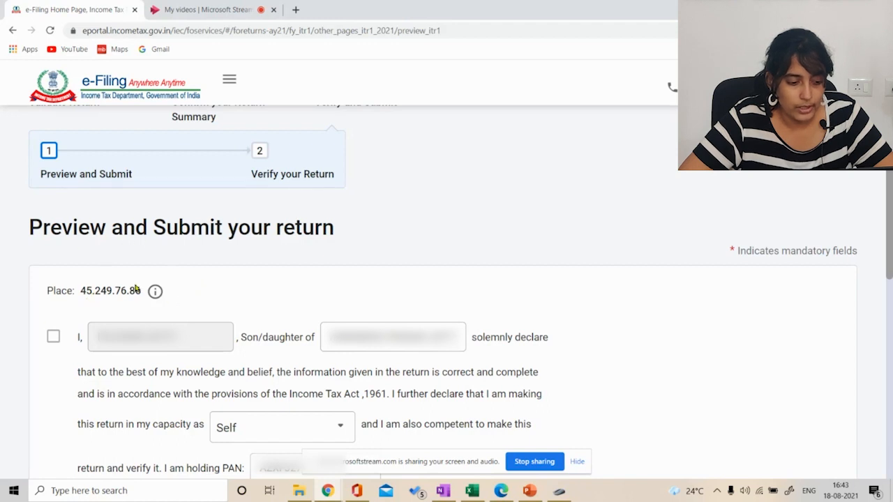
Accept the declaration made in the capacity of Self, leave the Tax Return Preparer details blank, and proceed to the preview.
scroll(66, 322, "down", 1)
scroll(66, 322, "down", 1)
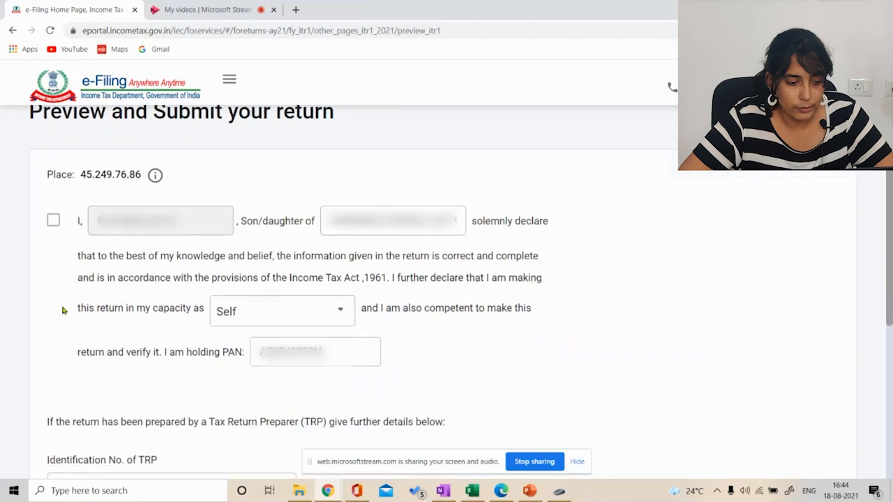
left_click(53, 219)
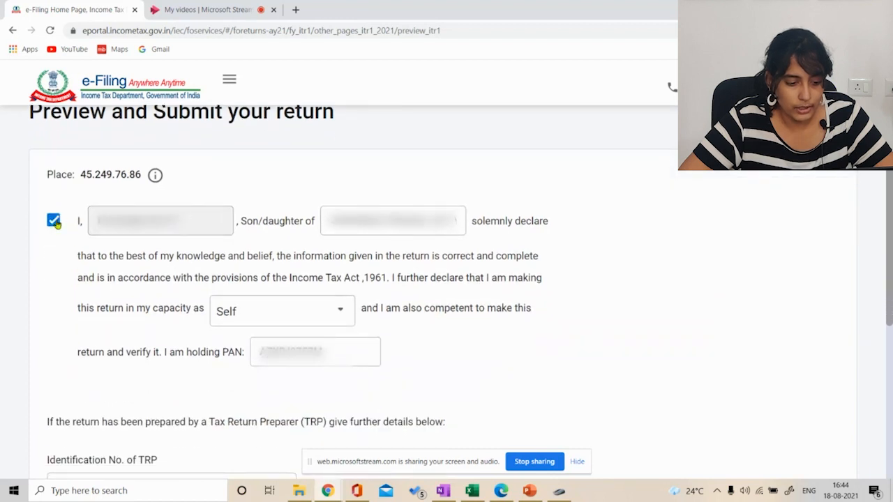
scroll(79, 233, "down", 3)
scroll(79, 233, "down", 1)
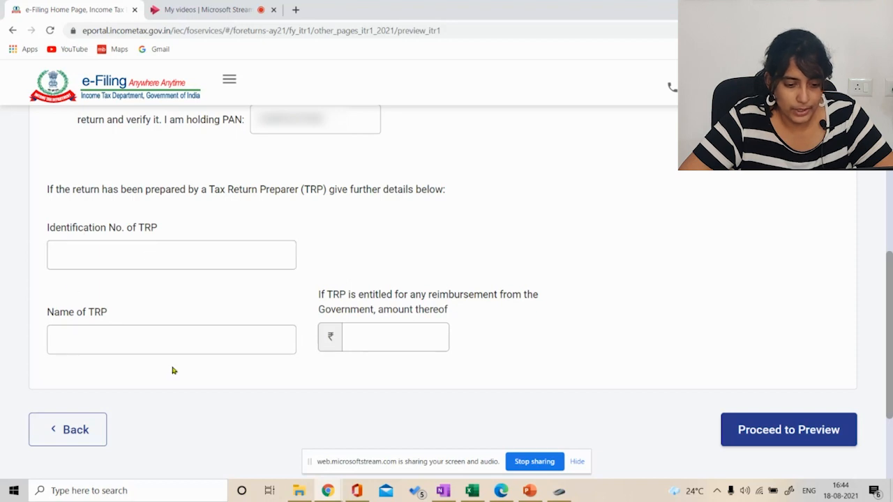
scroll(209, 373, "down", 1)
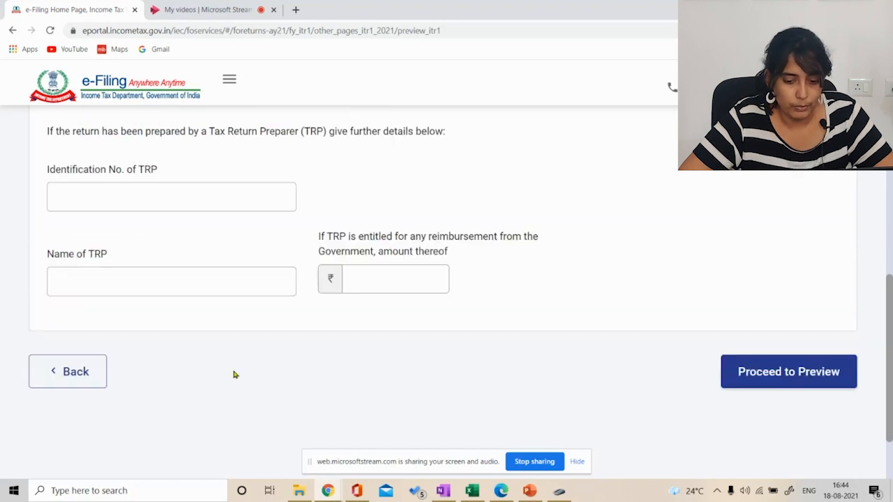
left_click(792, 378)
Examine the full ITR-1 preview from the general information through income, deductions, Schedules 80D and 80G, and tax details to the verification.
scroll(160, 269, "down", 5)
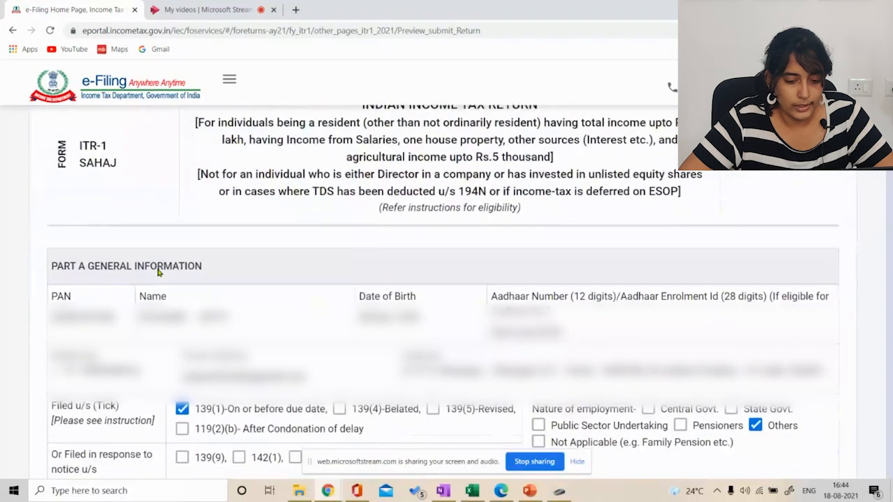
scroll(157, 272, "down", 2)
scroll(158, 273, "down", 10)
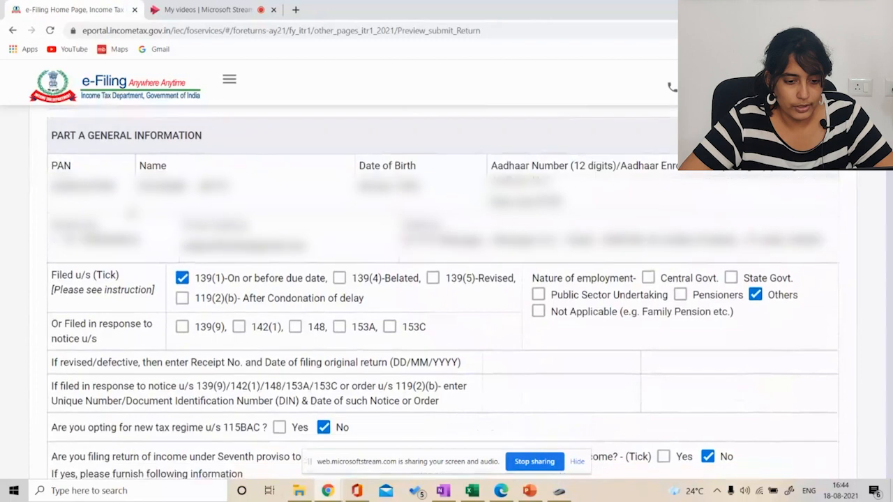
scroll(129, 215, "down", 10)
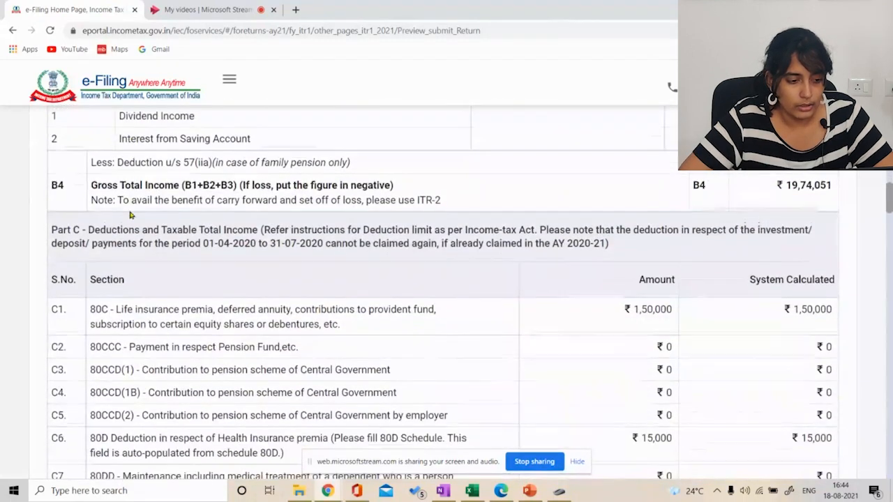
scroll(129, 215, "down", 10)
scroll(129, 216, "down", 10)
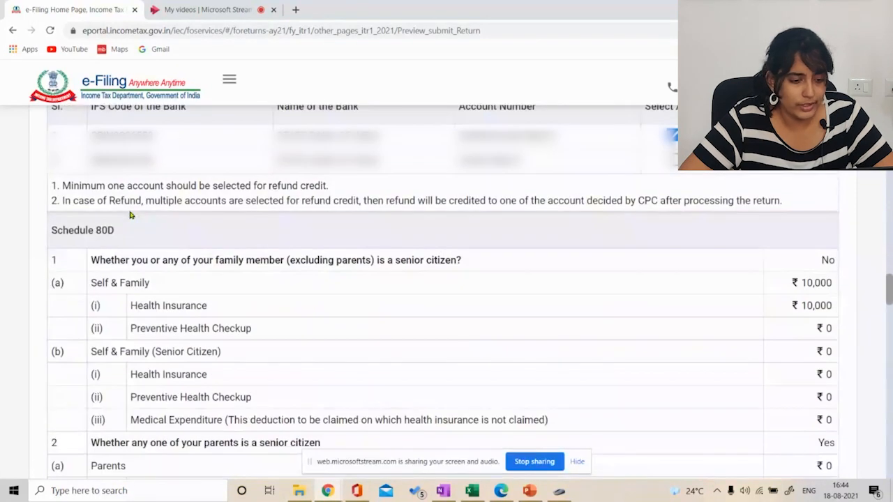
scroll(129, 215, "down", 3)
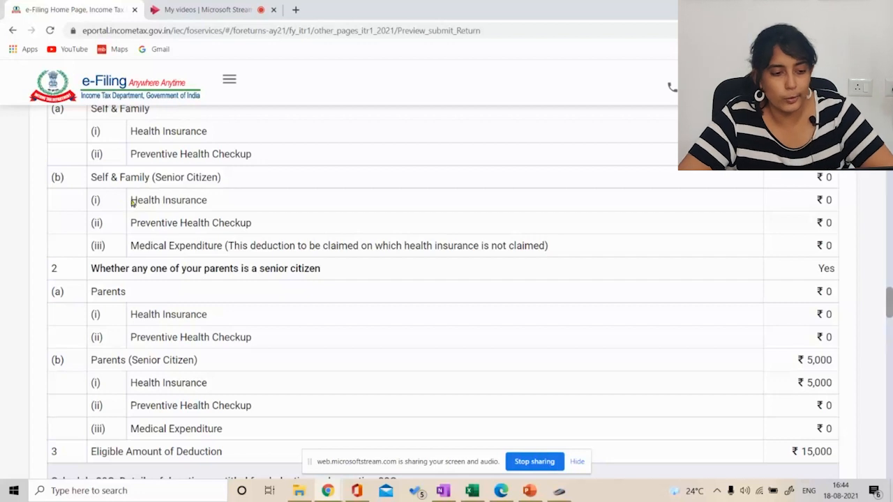
scroll(289, 267, "down", 3)
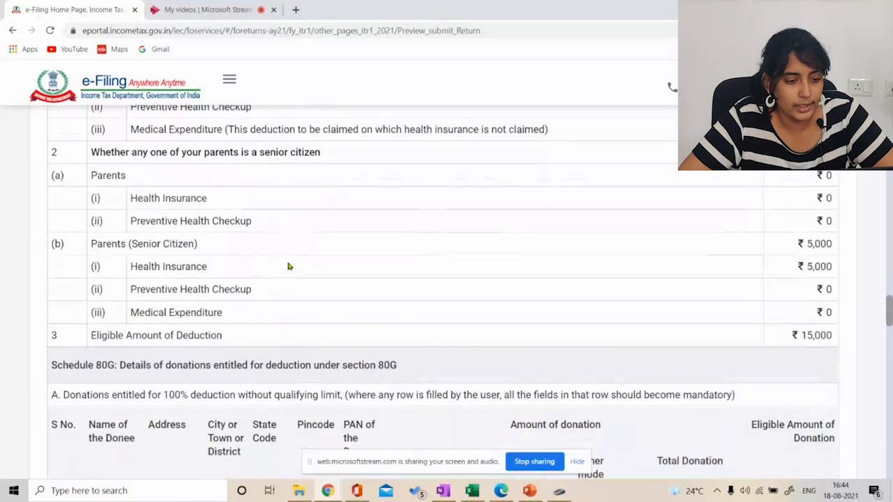
scroll(289, 267, "down", 3)
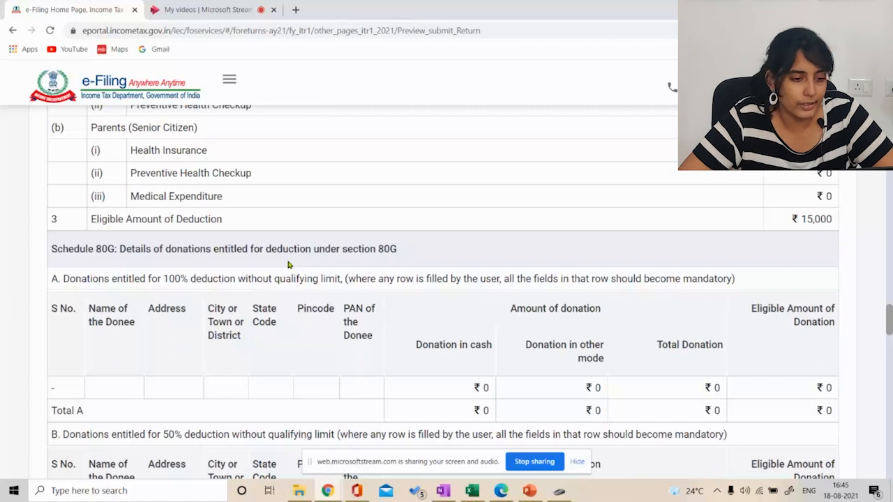
scroll(290, 265, "down", 10)
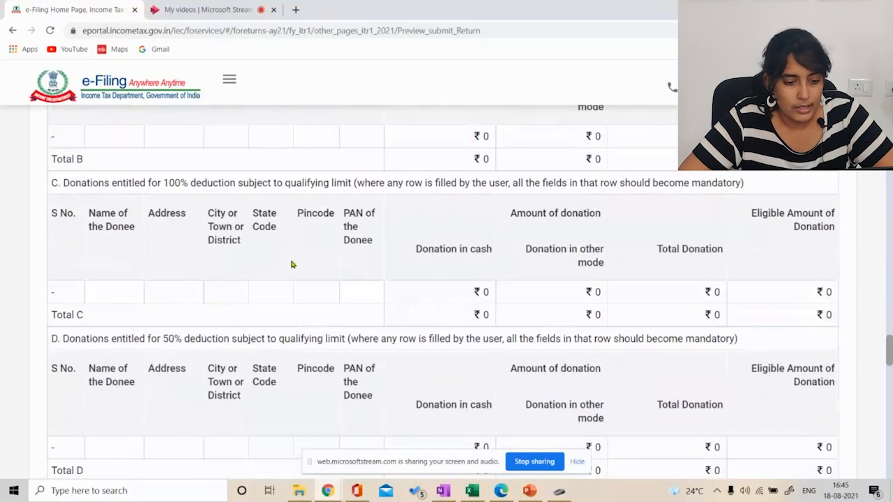
scroll(292, 265, "down", 20)
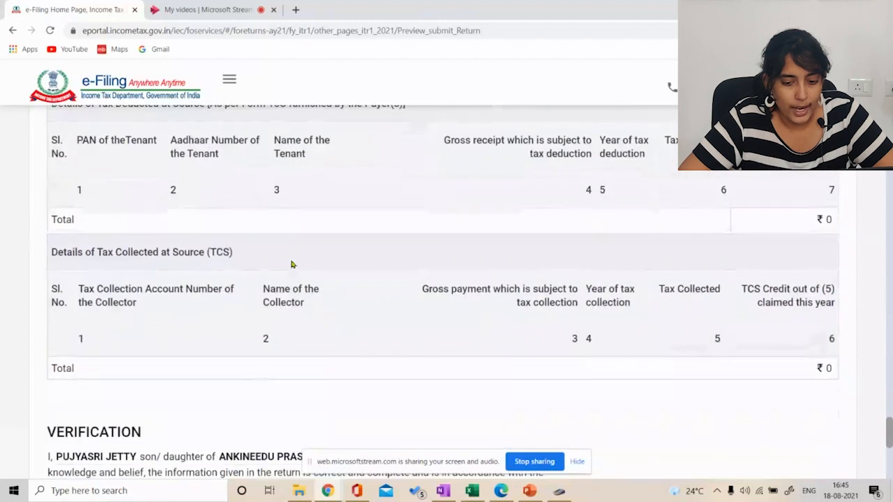
scroll(292, 264, "down", 12)
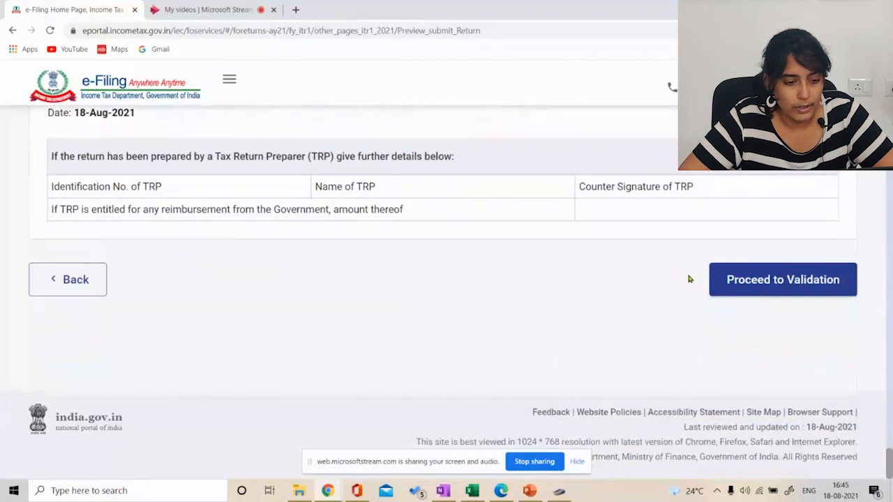